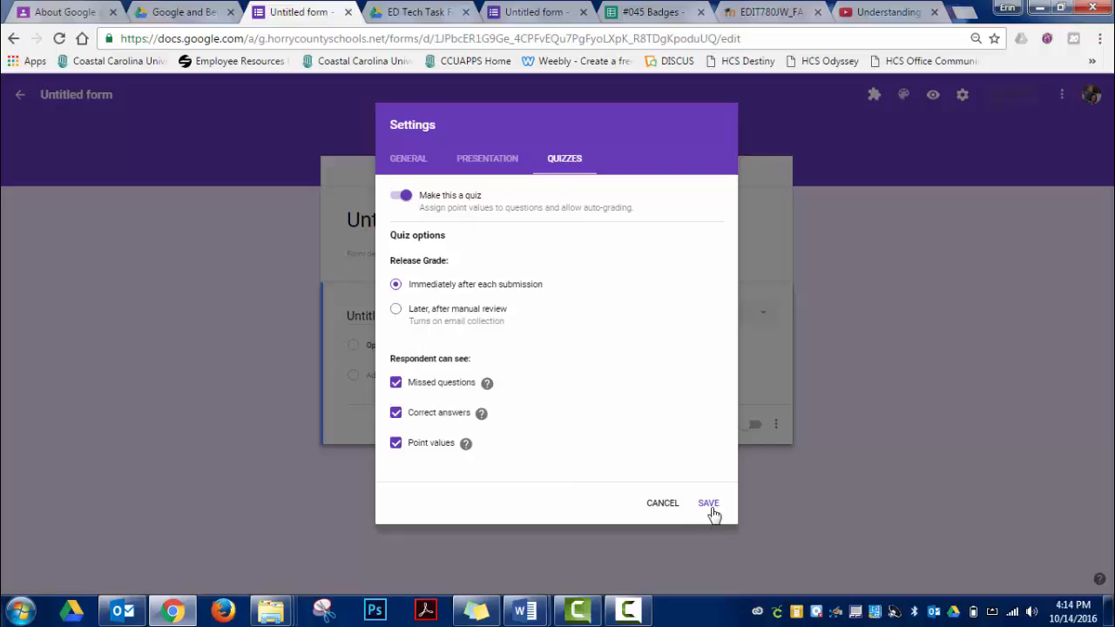
Step: Save the quiz settings and title the form "Science Quiz on Ecosystems"
left_click(710, 506)
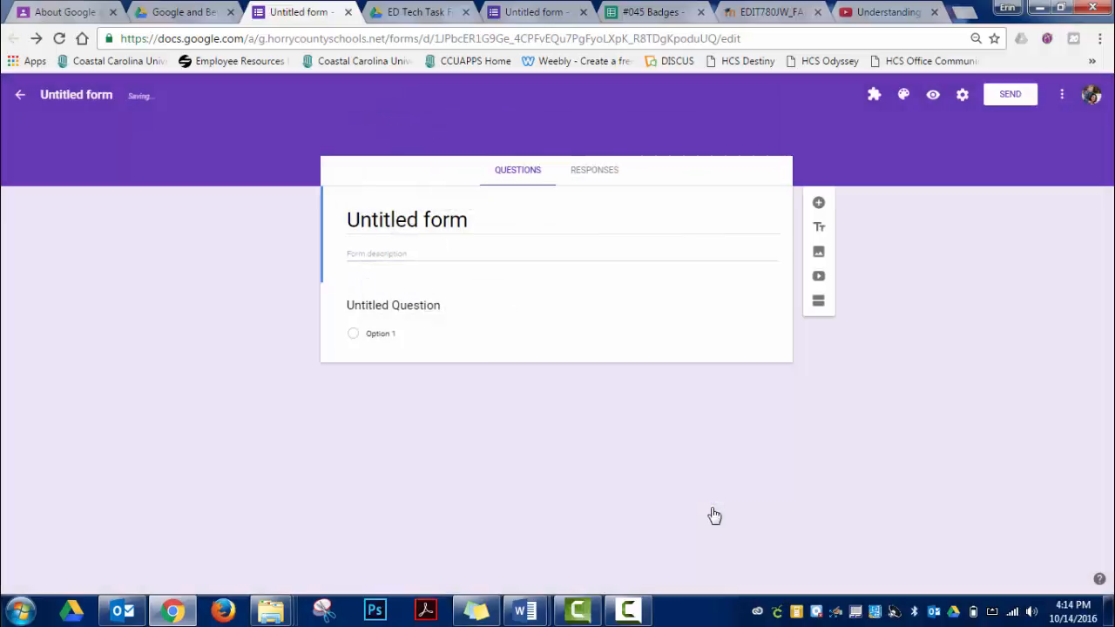
left_click(480, 223)
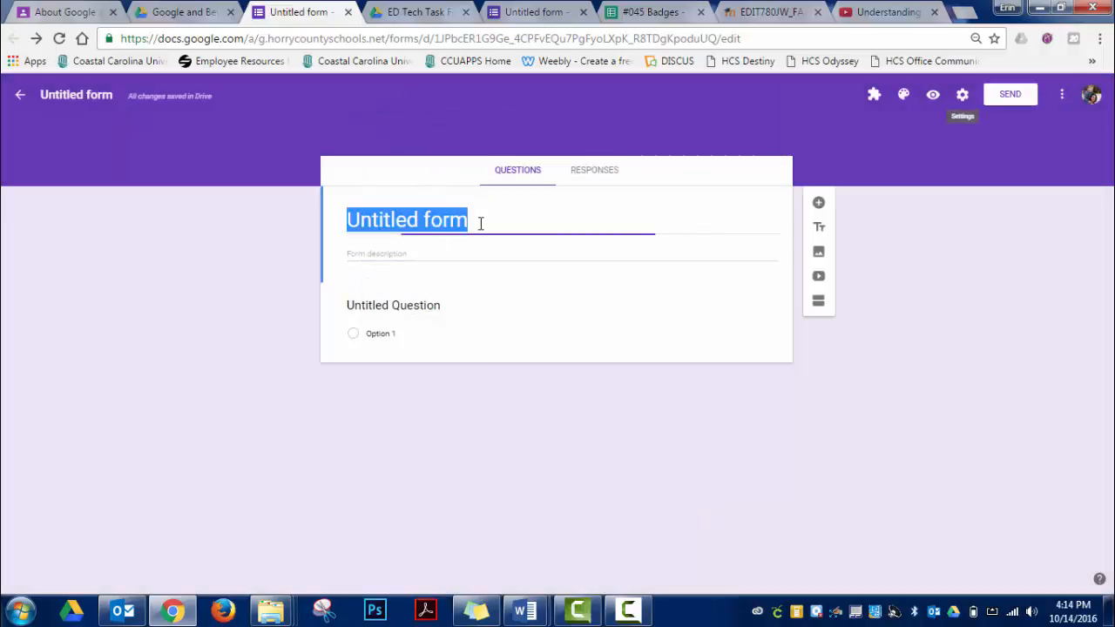
type("Scien")
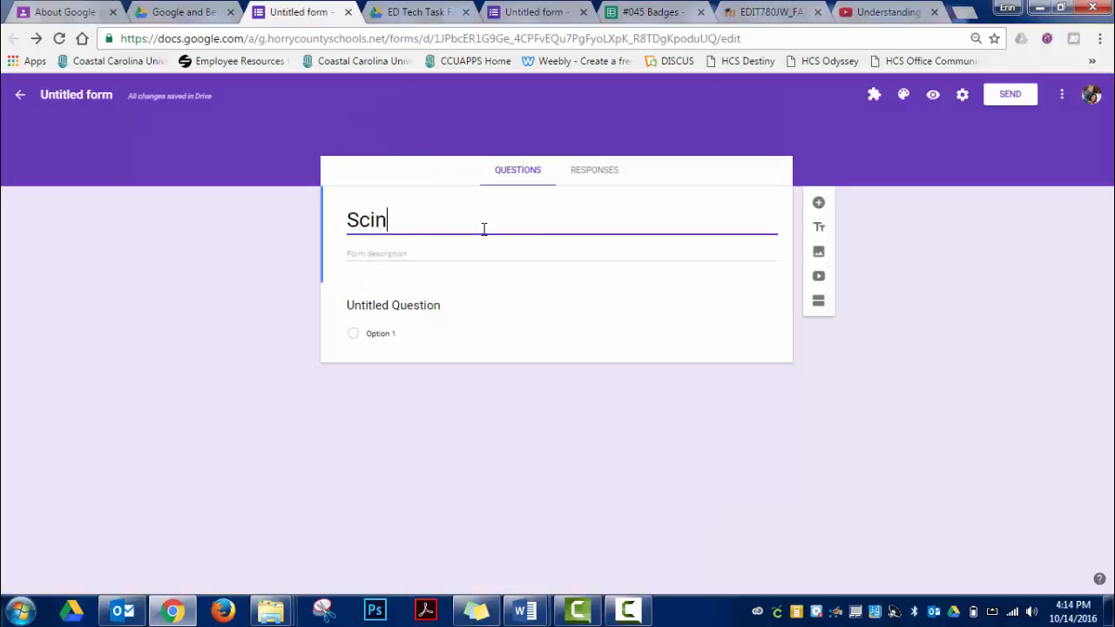
type("ce")
key("BackSpace")
key("BackSpace")
key("BackSpace")
type("ence ")
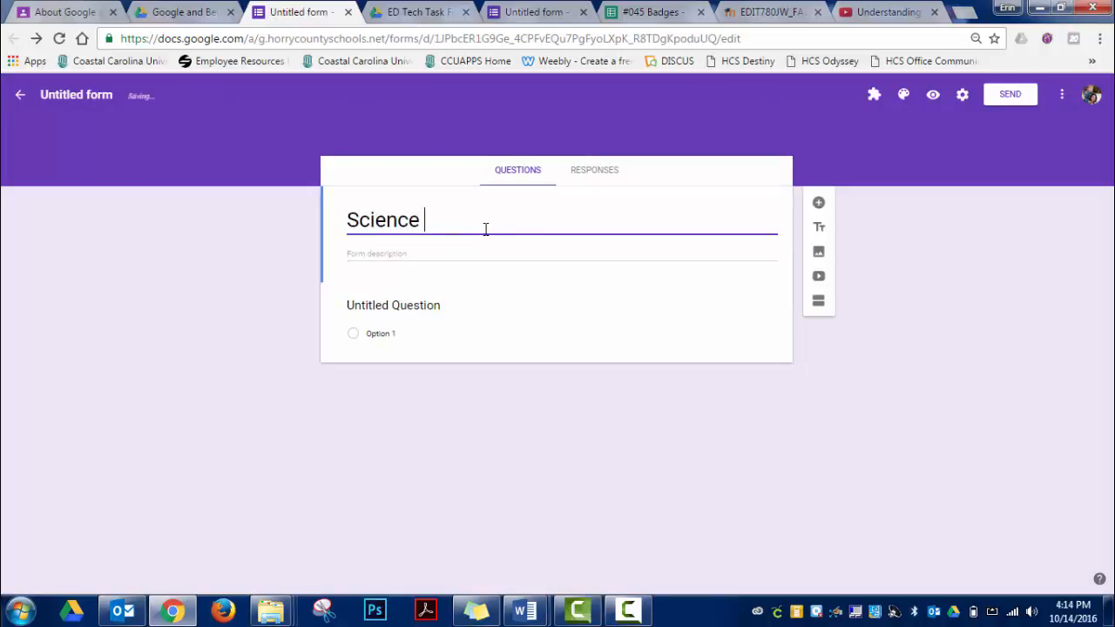
type("Quiz on Ecosste")
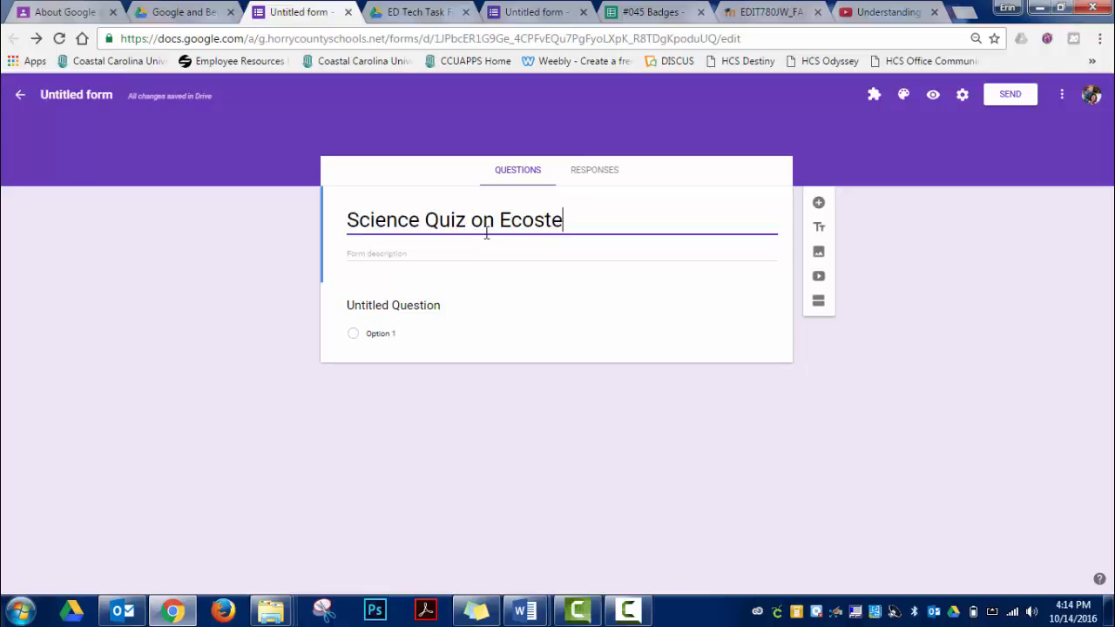
key("BackSpace")
key("BackSpace")
type("ystems")
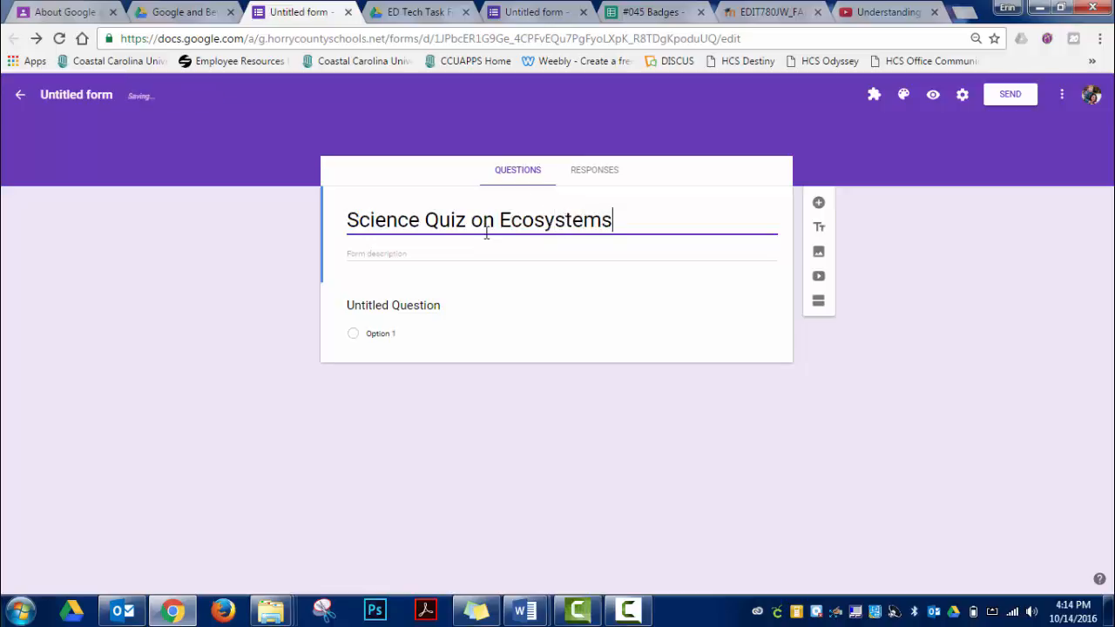
Step: Turn the untitled question into a required short-answer question called "Name"
left_click(416, 307)
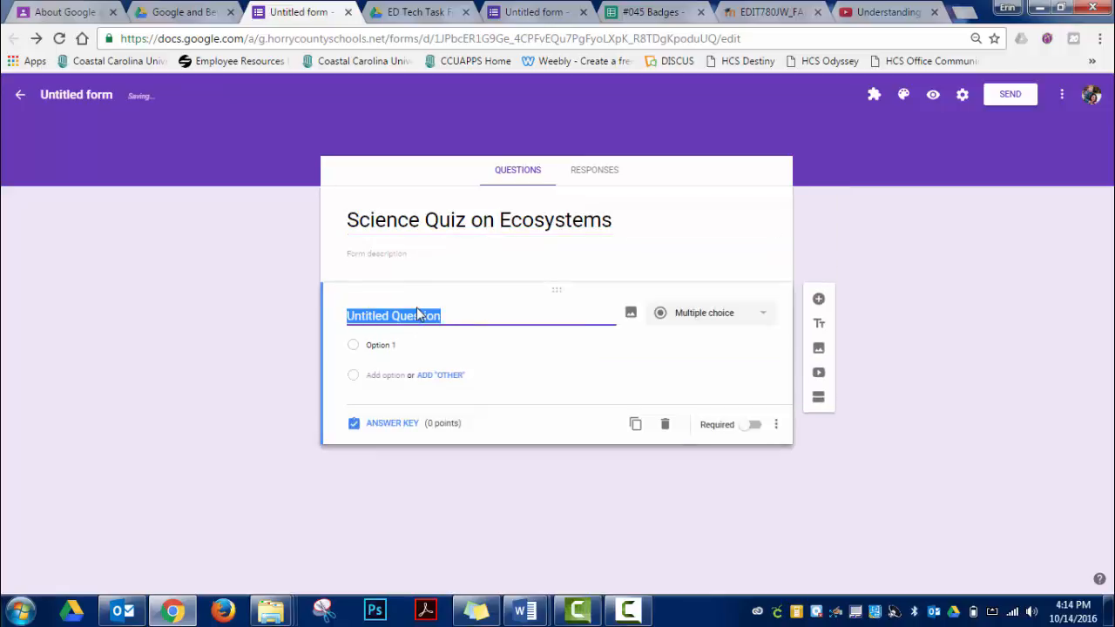
type("Name")
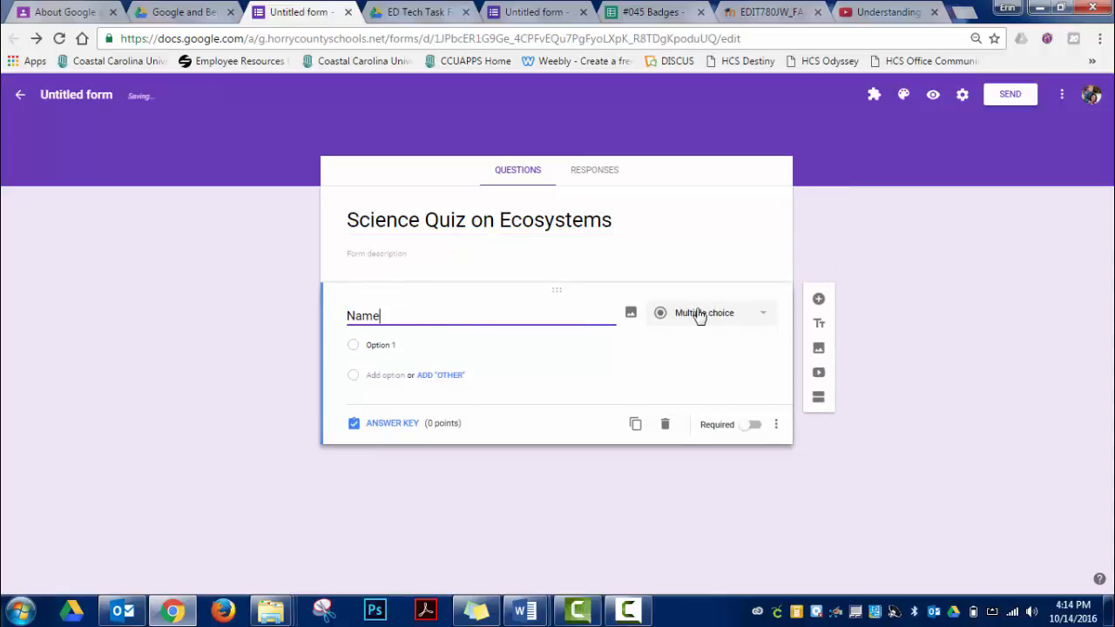
left_click(699, 315)
left_click(710, 243)
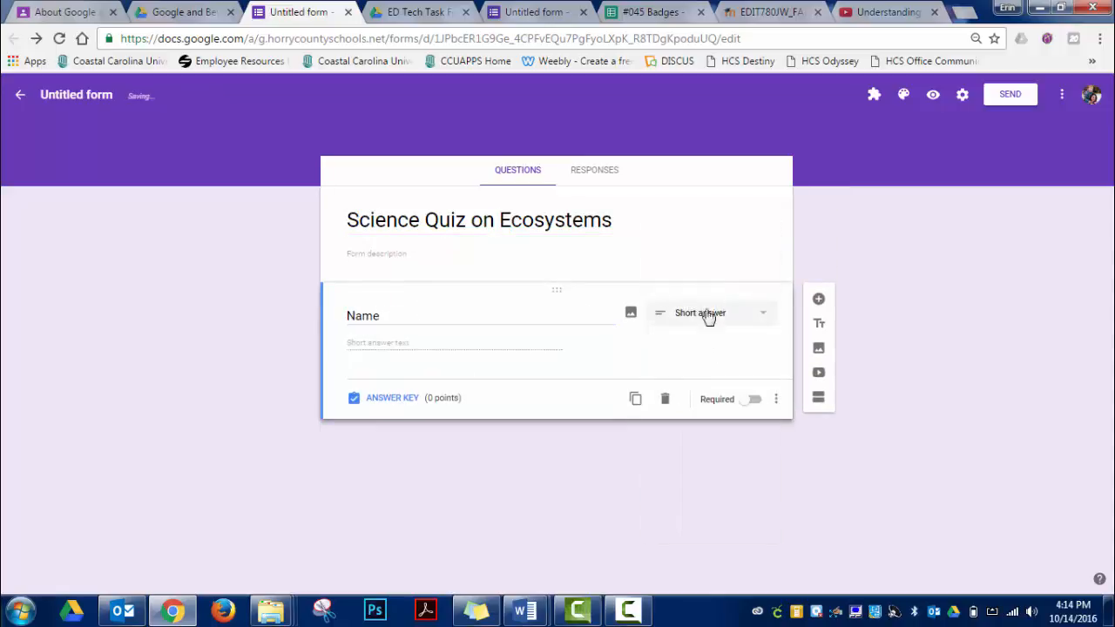
left_click(754, 403)
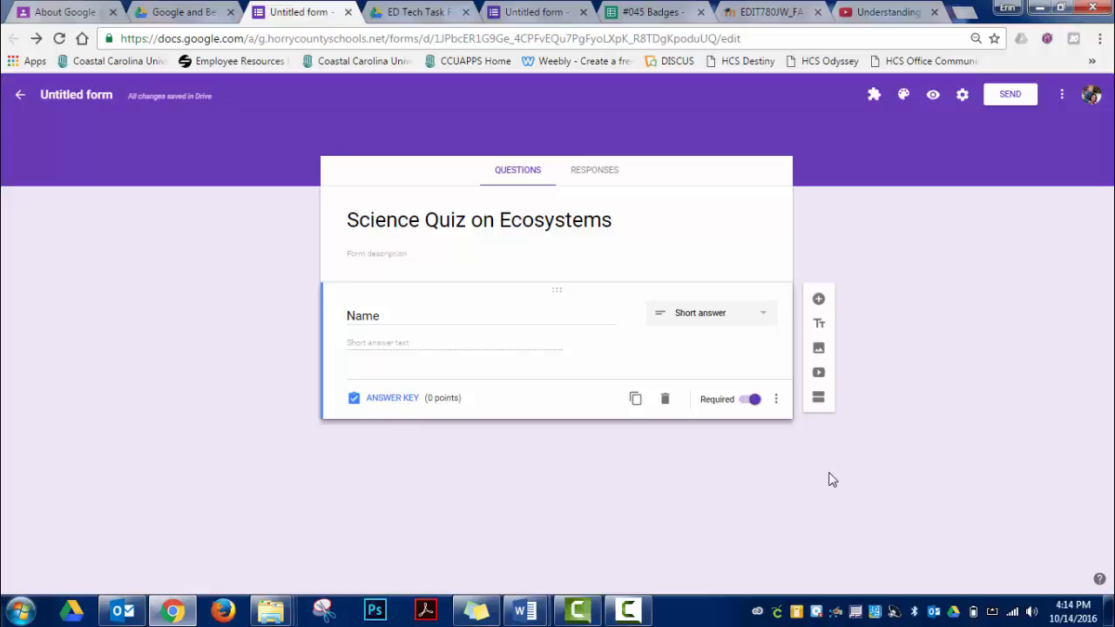
Step: Add three new sections to the form after the Name question
left_click(820, 398)
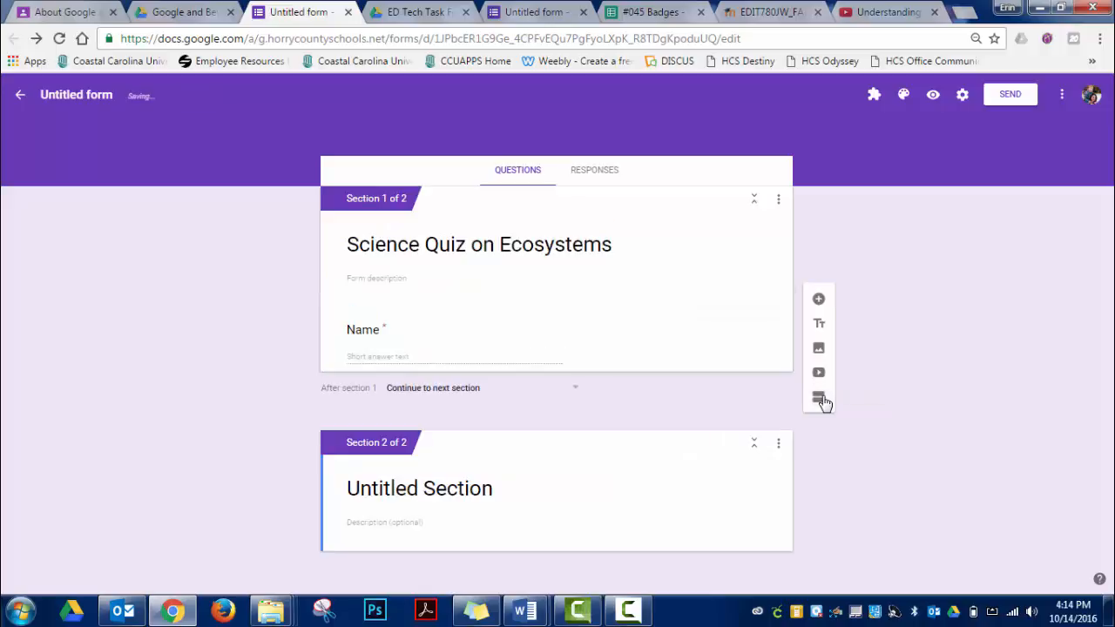
left_click(824, 401)
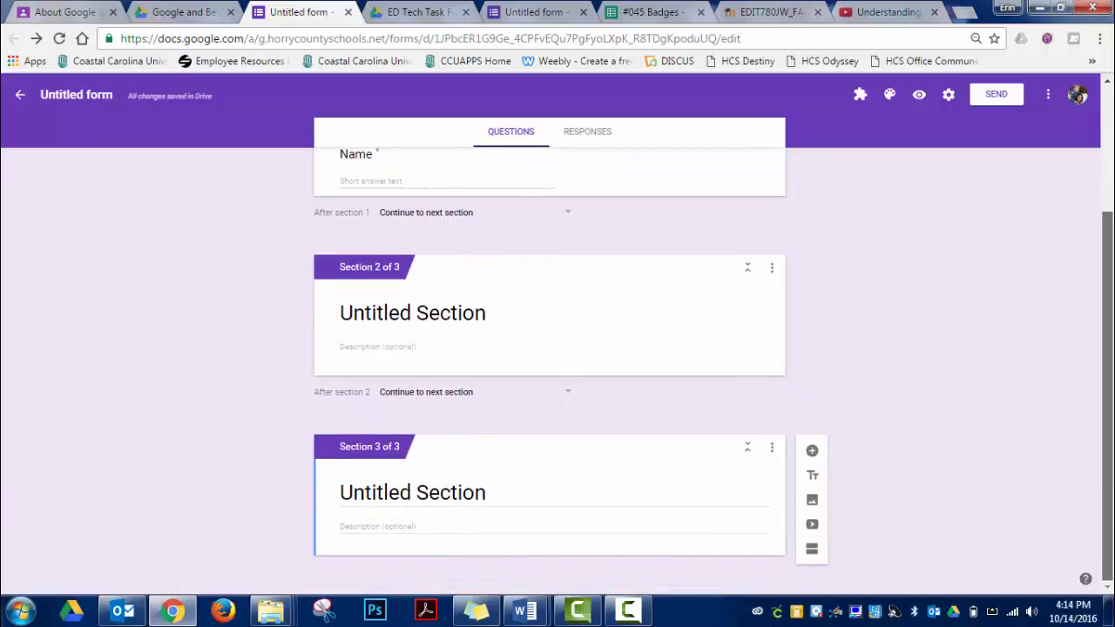
left_click(812, 552)
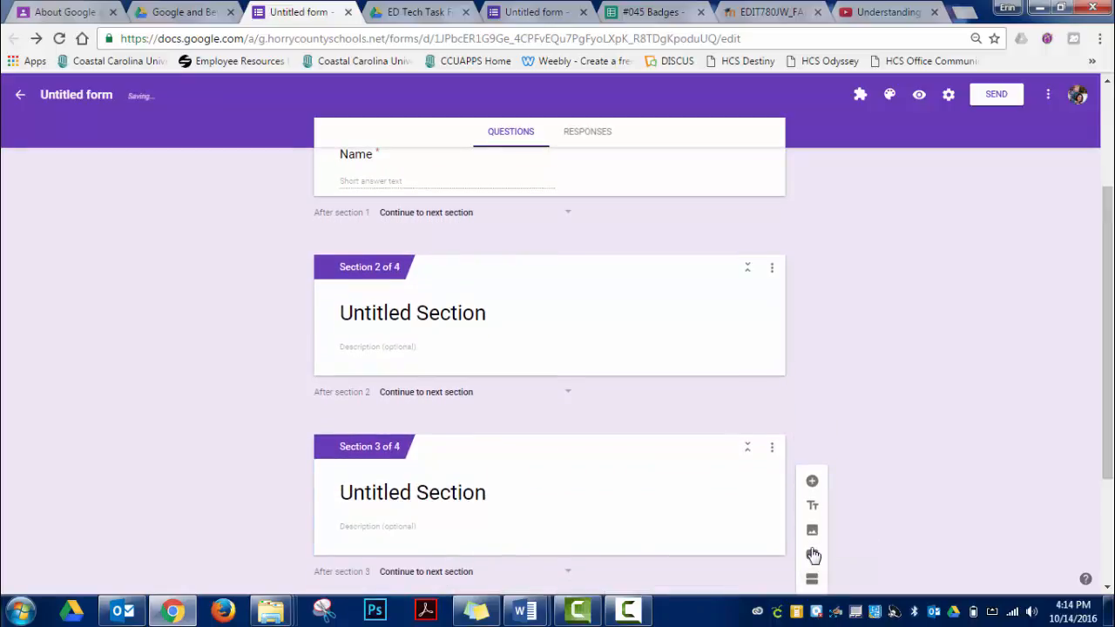
Step: Title the second section "Question 1"
left_click_drag(1112, 404, 1109, 309)
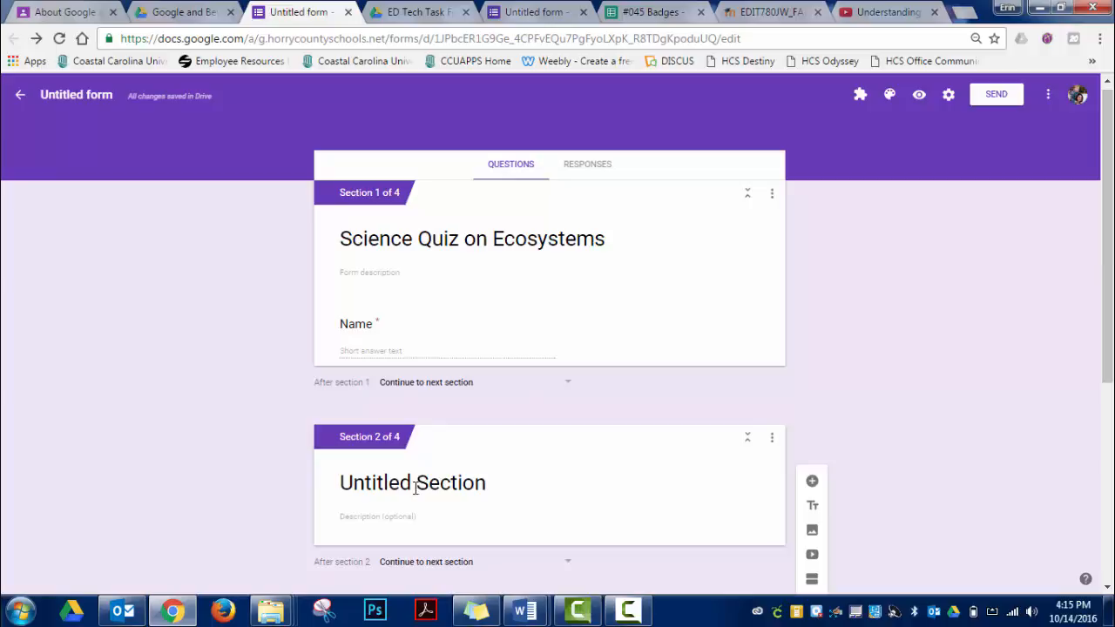
left_click(414, 487)
type("Question 1")
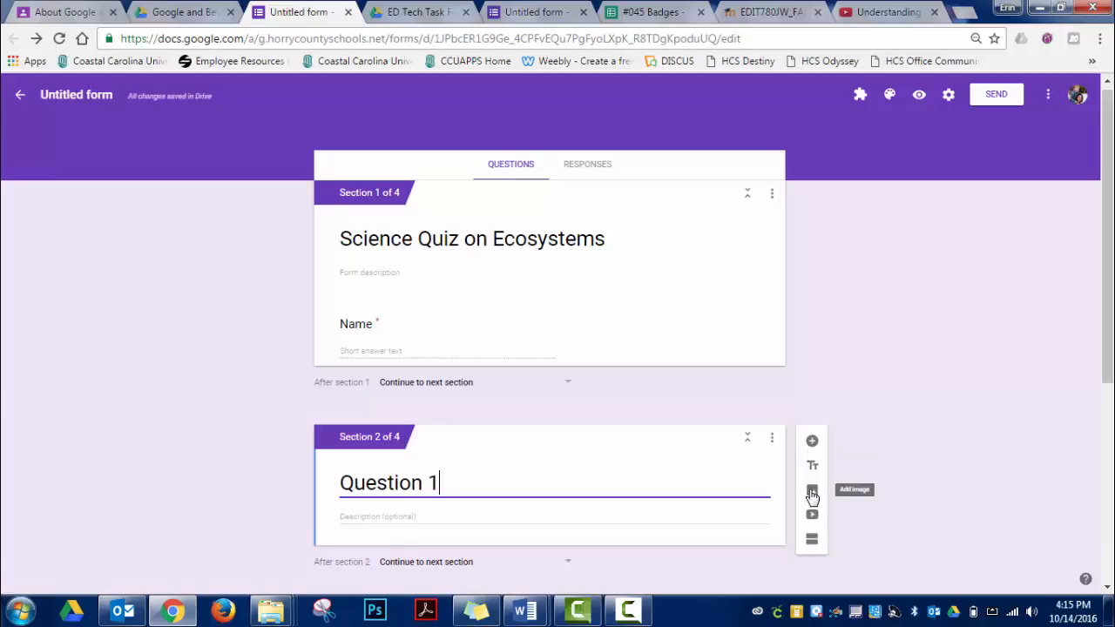
Step: Upload the labeled cell diagram from the Pictures library as an image in the Question 1 section
left_click(812, 494)
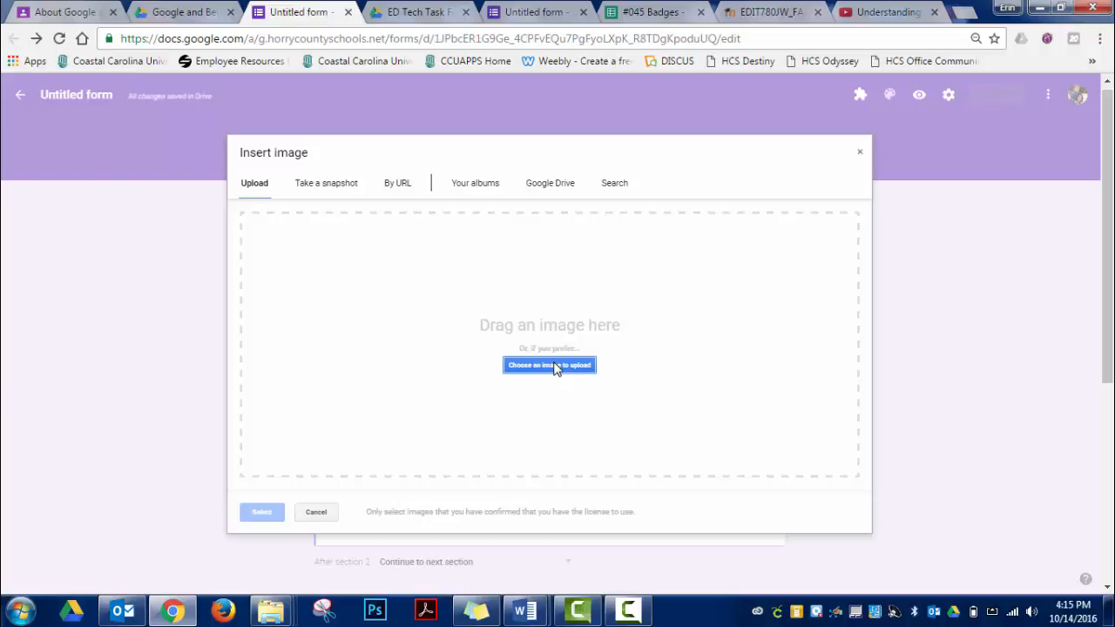
left_click(555, 364)
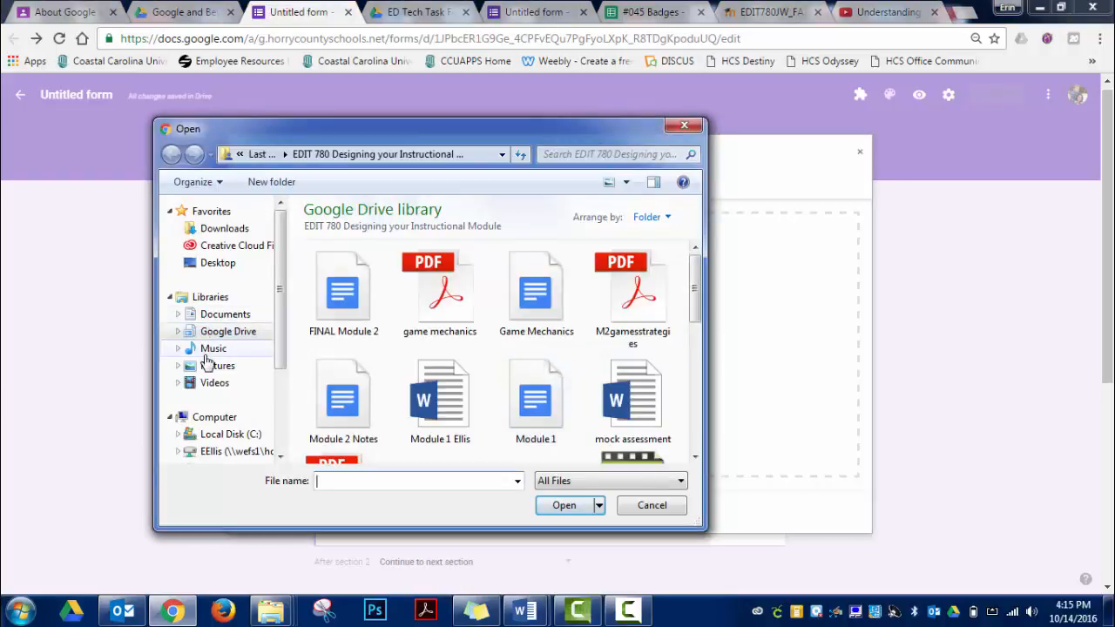
left_click(208, 364)
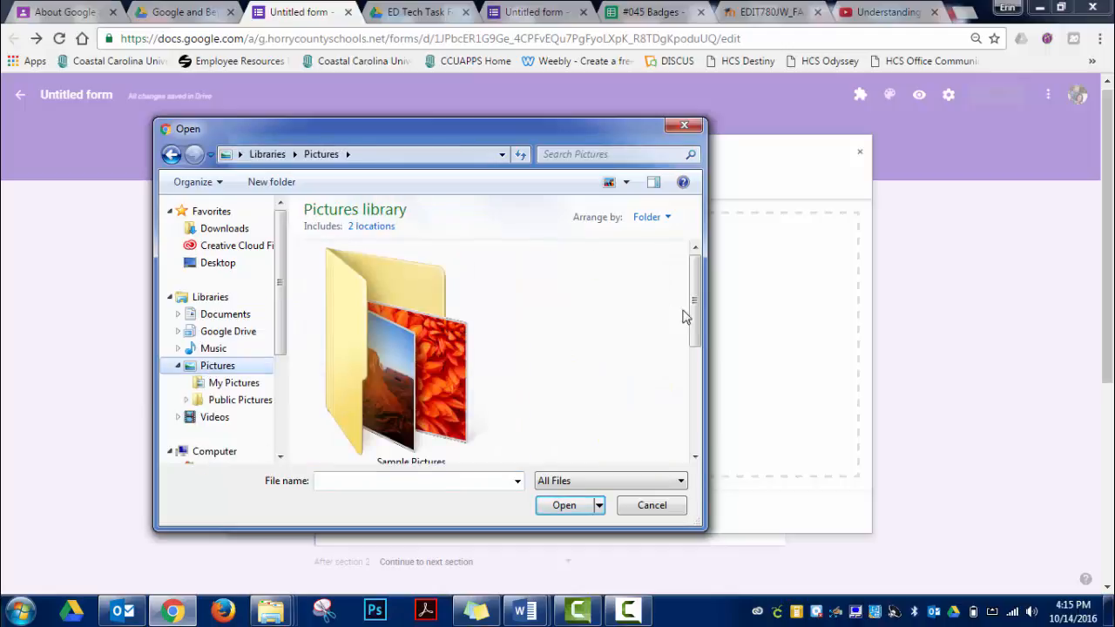
left_click_drag(699, 349, 697, 423)
double_click(399, 374)
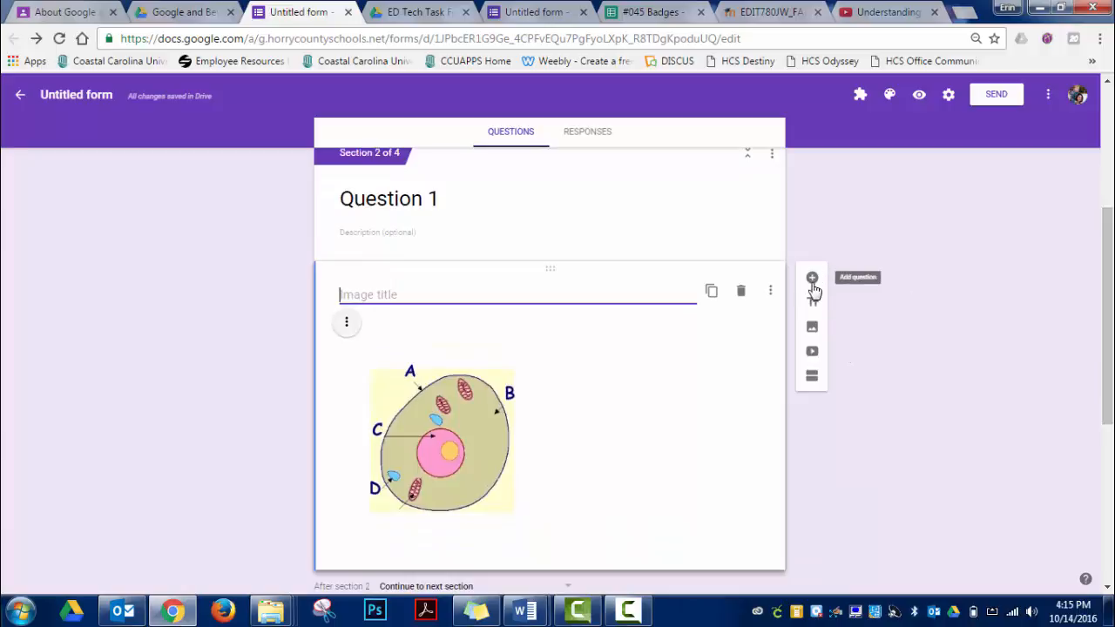
Step: Add a multiple-choice question below the cell image, using the Part C question text copied from the ECOSYSTEM ASSESSMENT 2015-2016 Word document
left_click(812, 280)
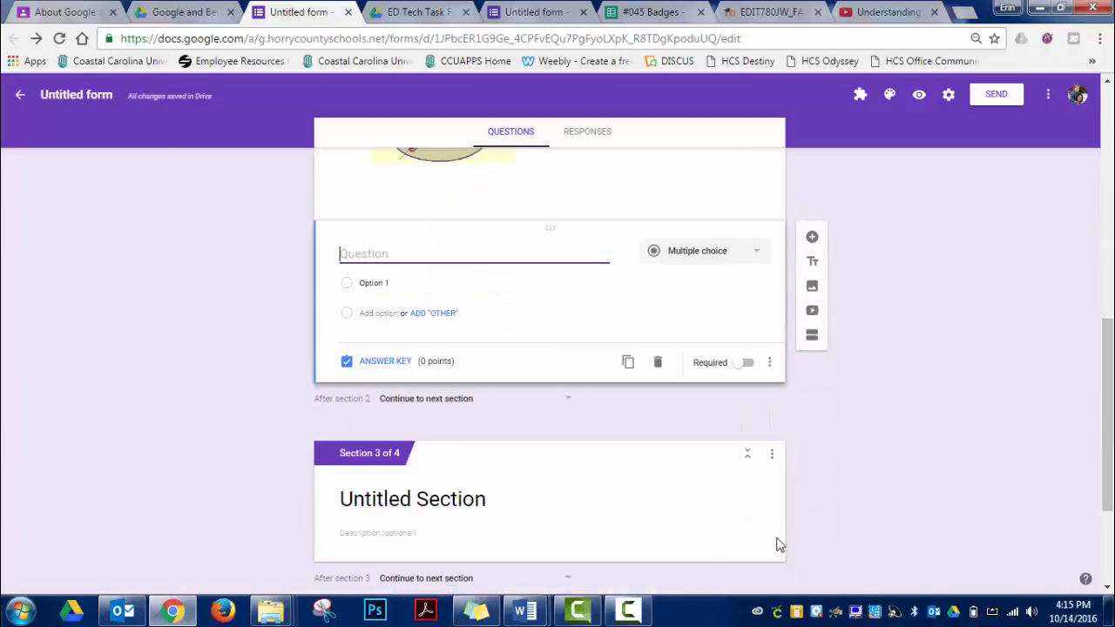
left_click(527, 606)
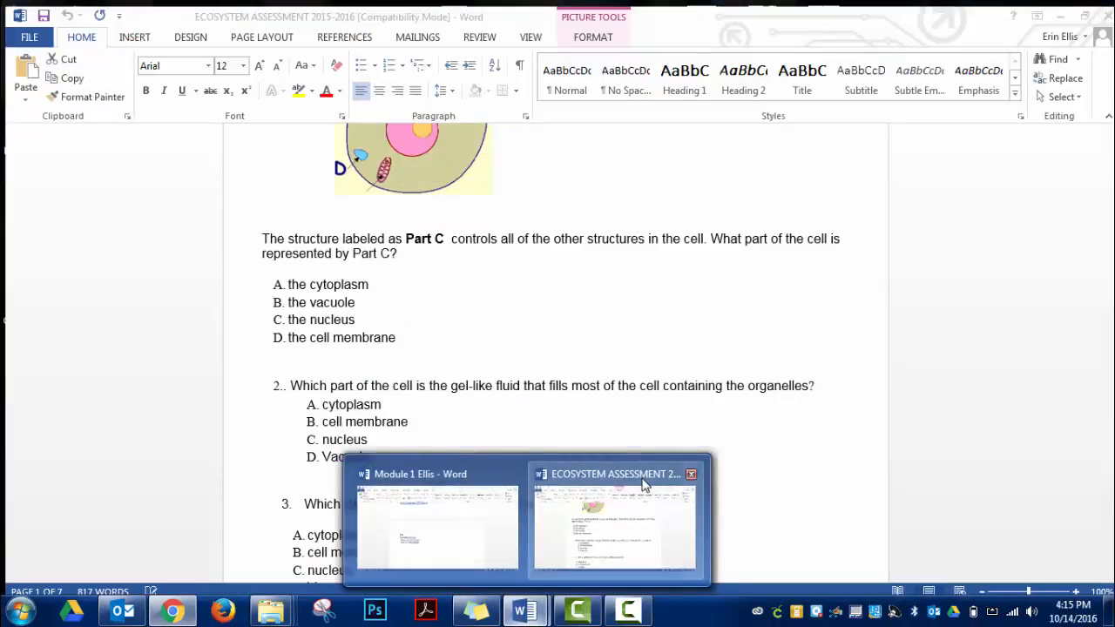
left_click(642, 480)
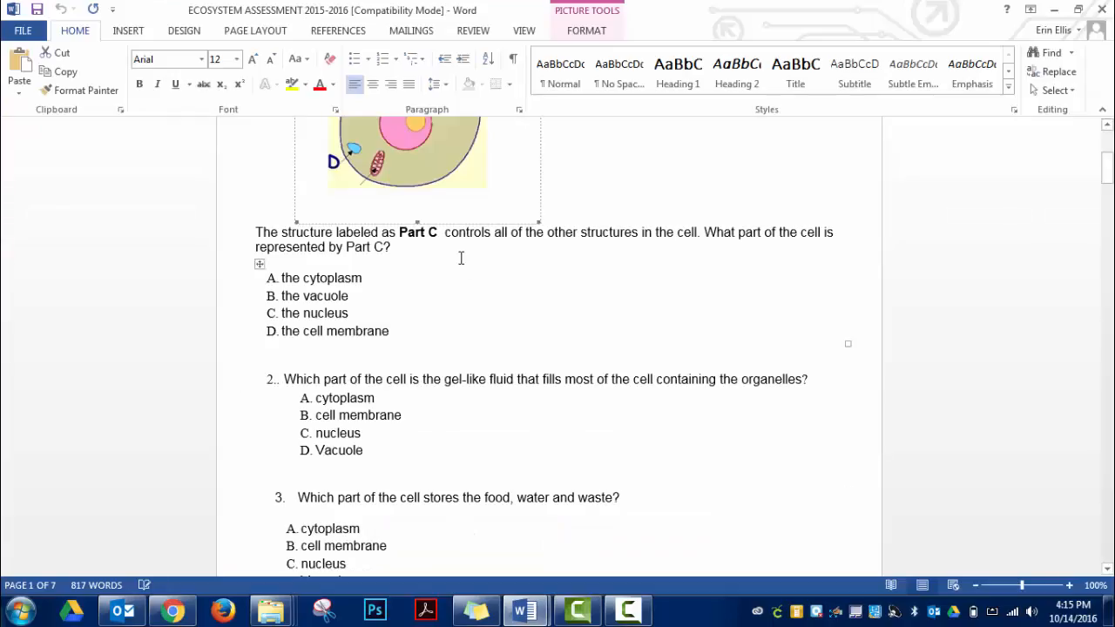
double_click(249, 224)
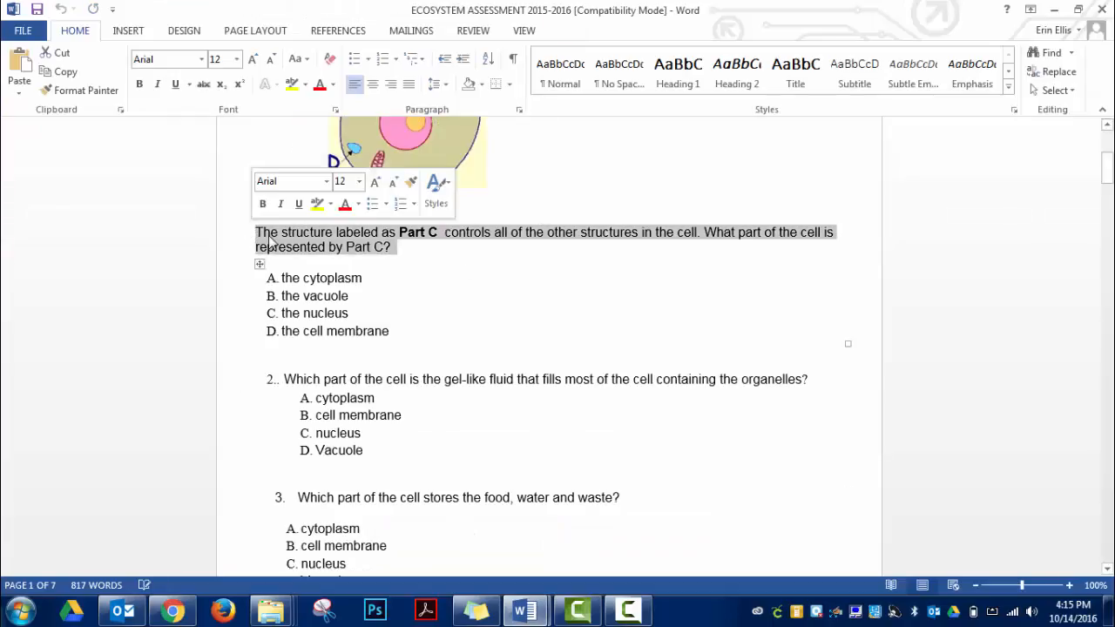
right_click(271, 242)
left_click(298, 264)
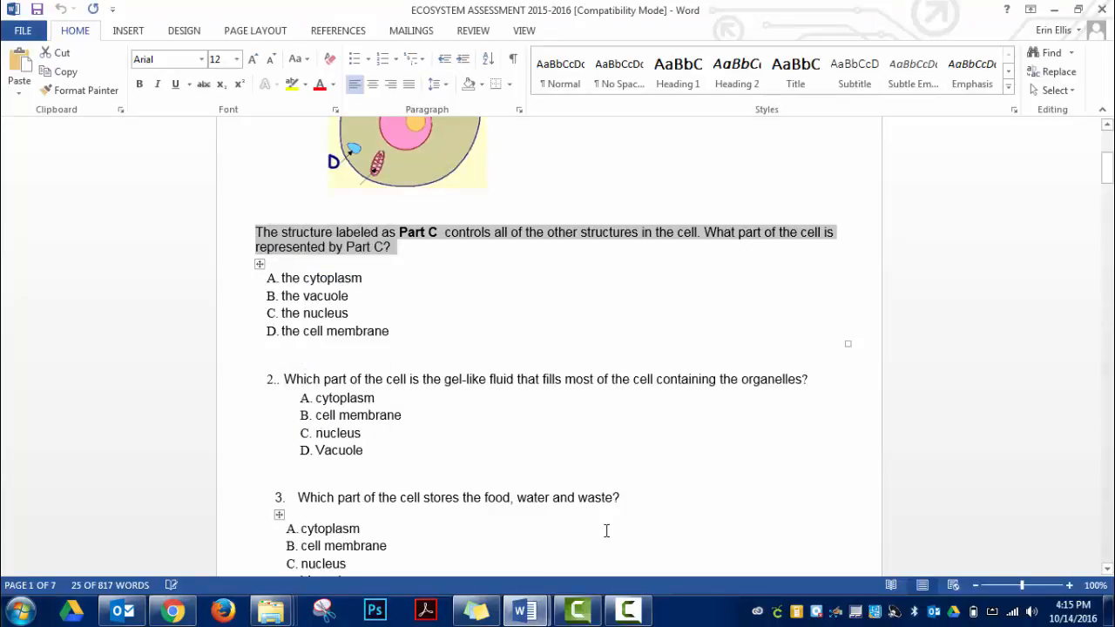
left_click(173, 611)
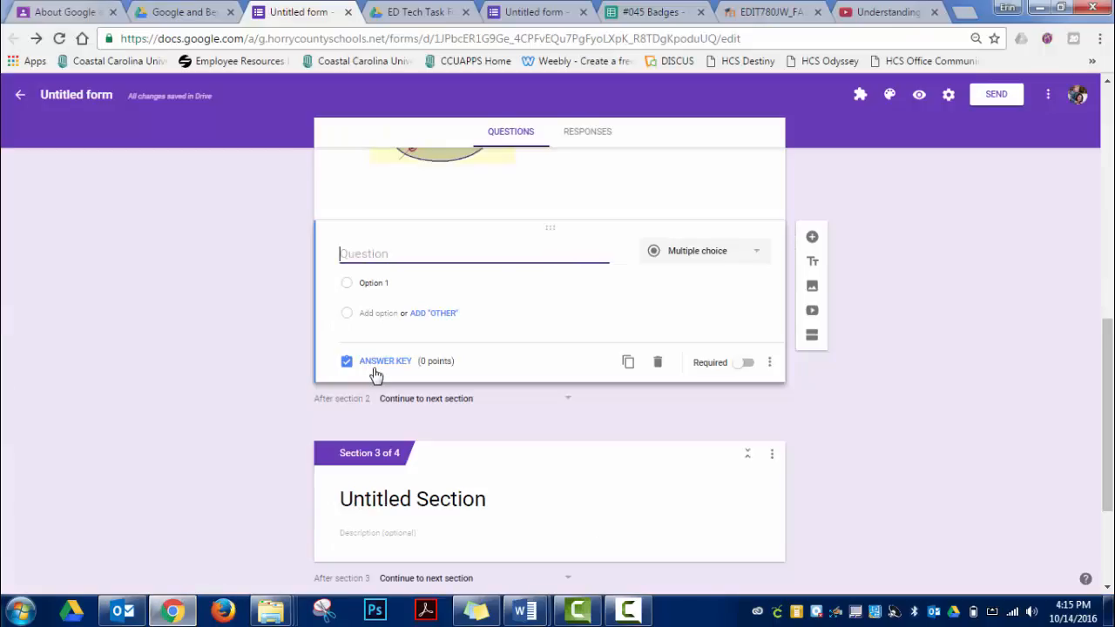
key("ctrl+v")
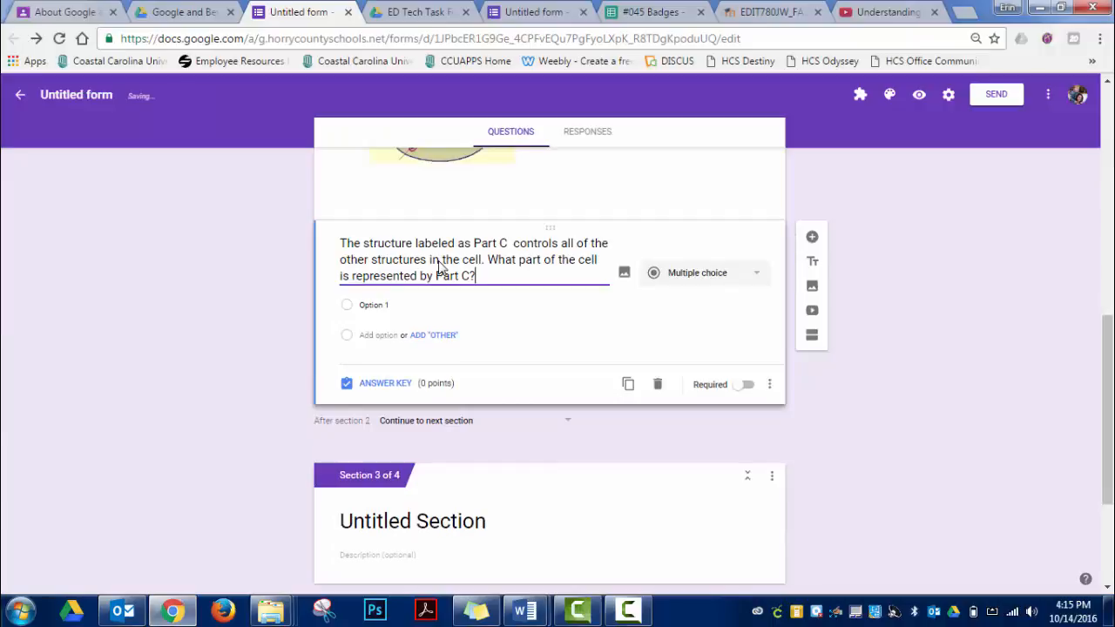
left_click_drag(440, 259, 478, 354)
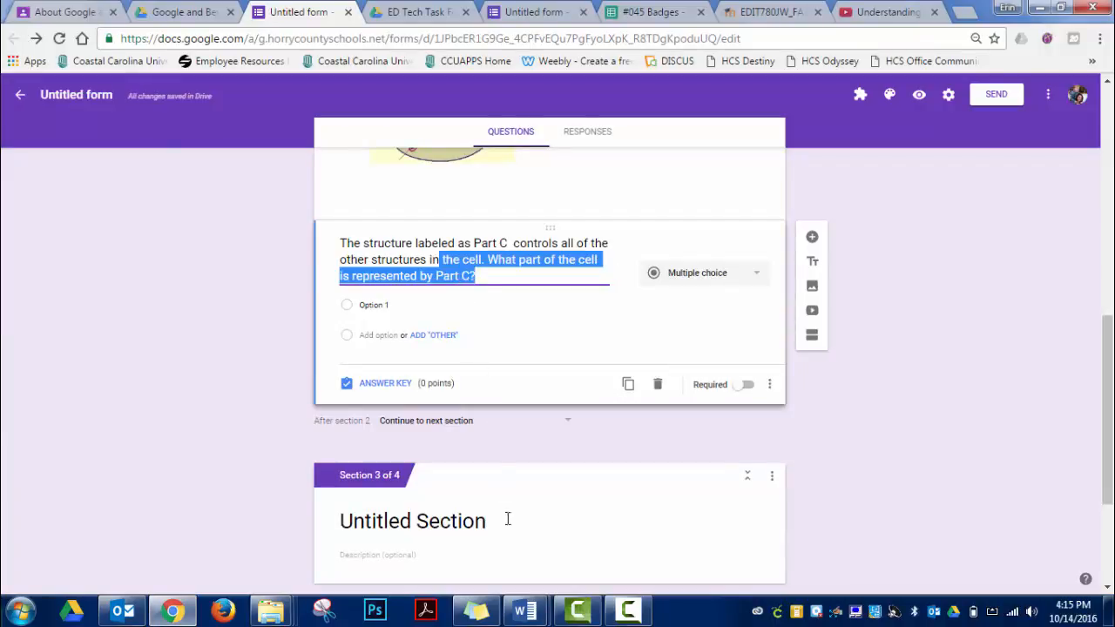
Step: Copy the four Part C answers from the Word document, from the cytoplasm to the cell membrane, and paste them as the form question's options
mouse_move(523, 601)
left_click(610, 523)
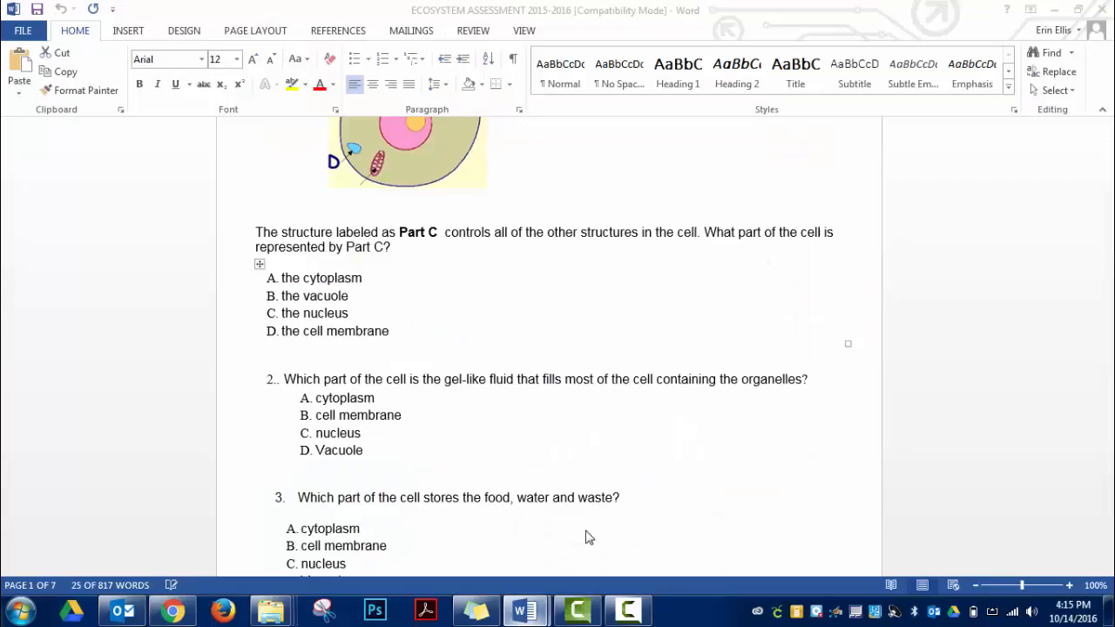
left_click_drag(389, 330, 300, 277)
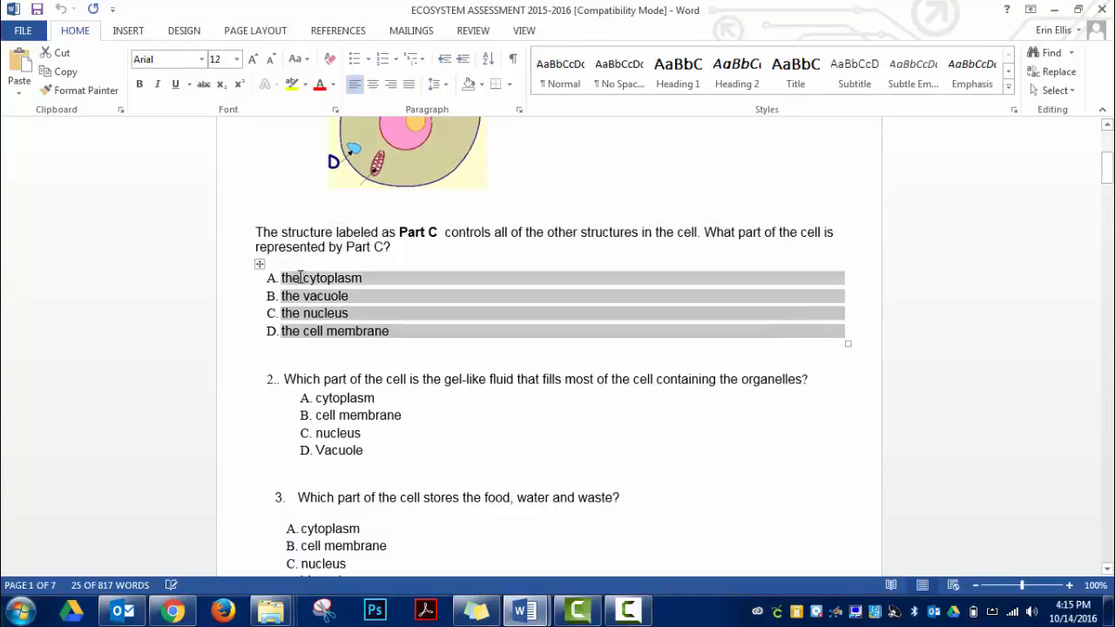
right_click(299, 277)
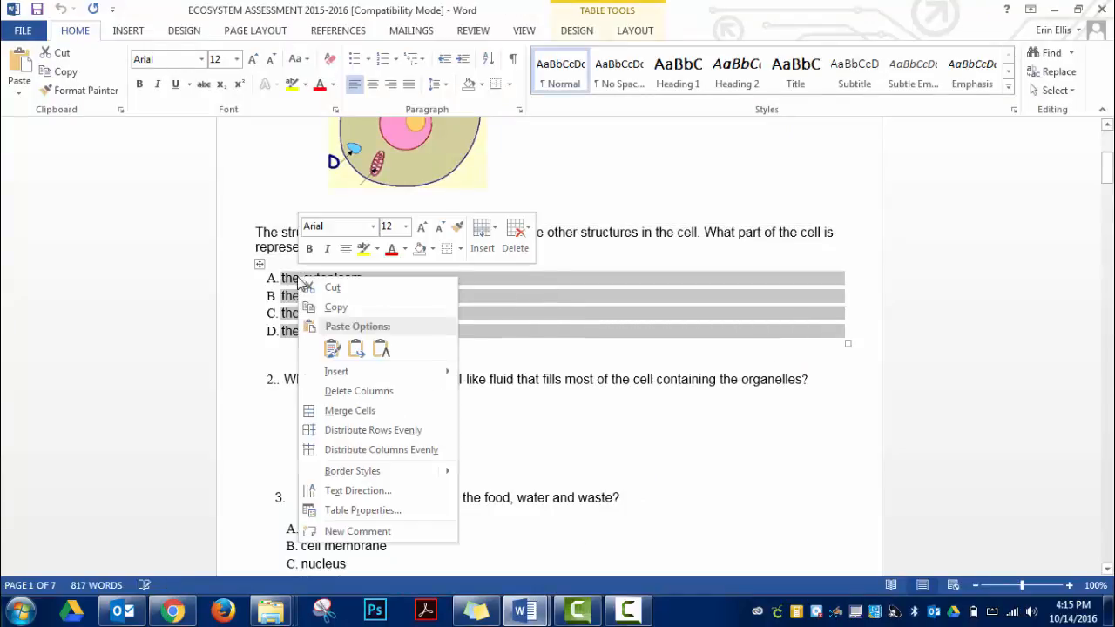
left_click(331, 309)
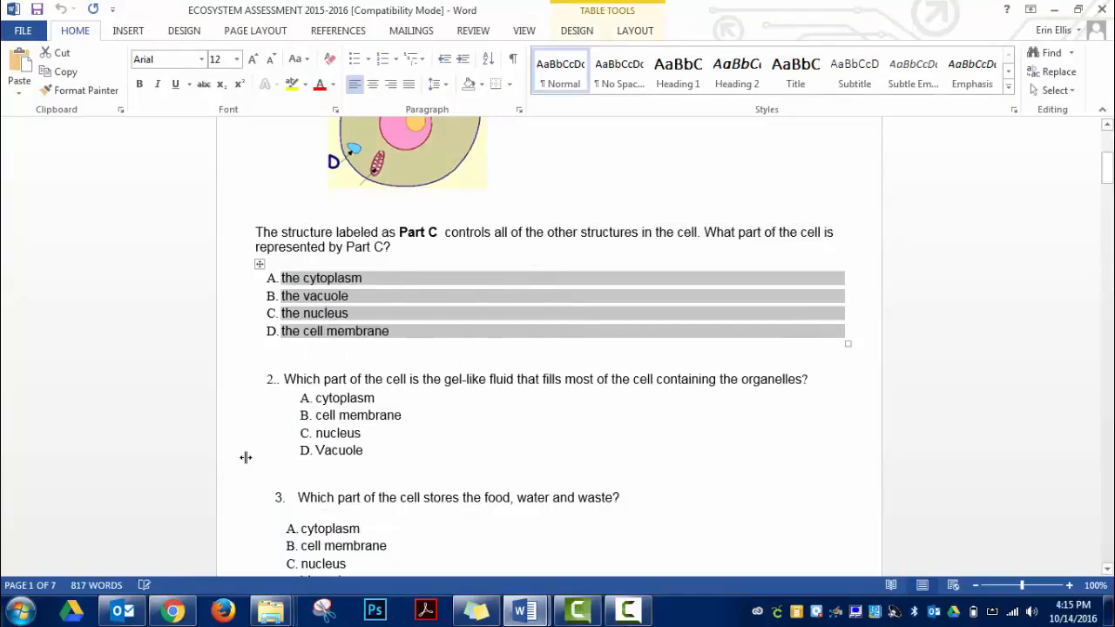
left_click(173, 612)
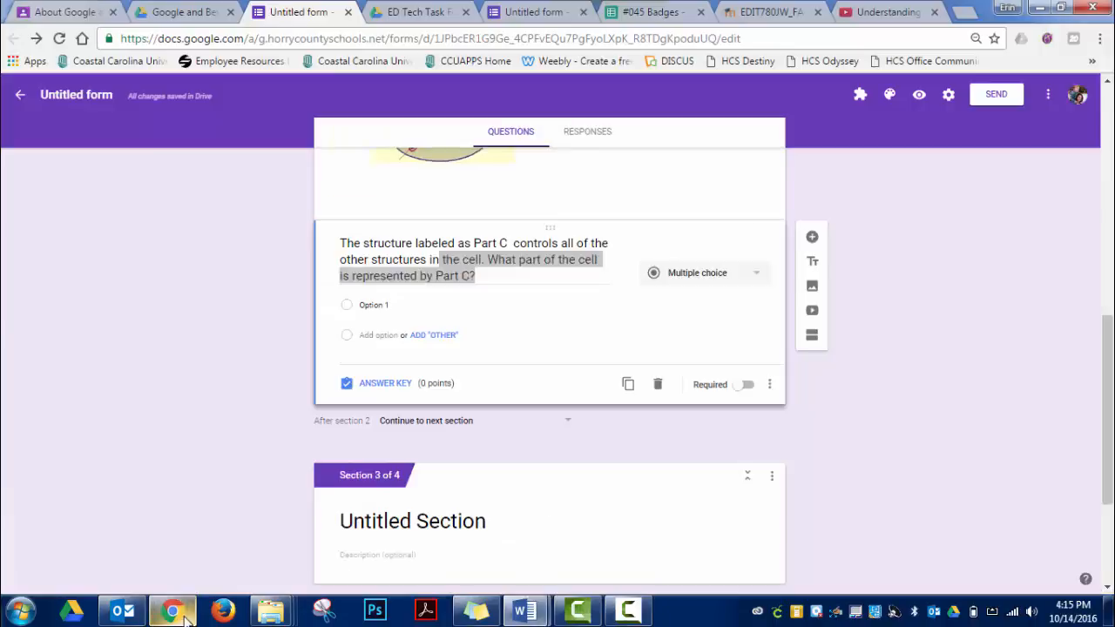
left_click(440, 310)
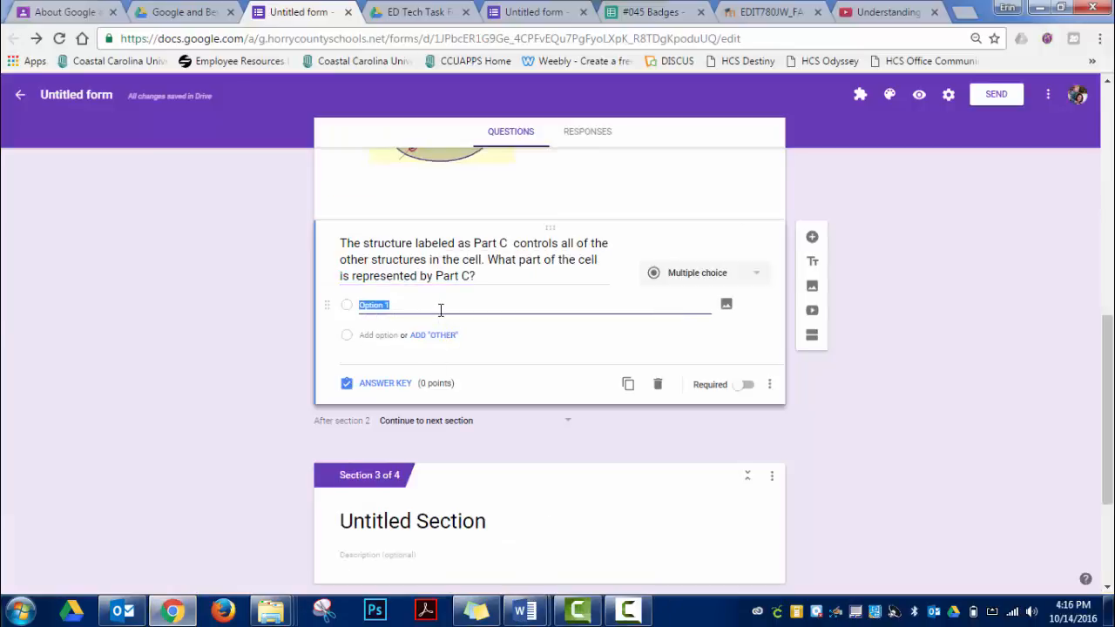
key("ctrl+v")
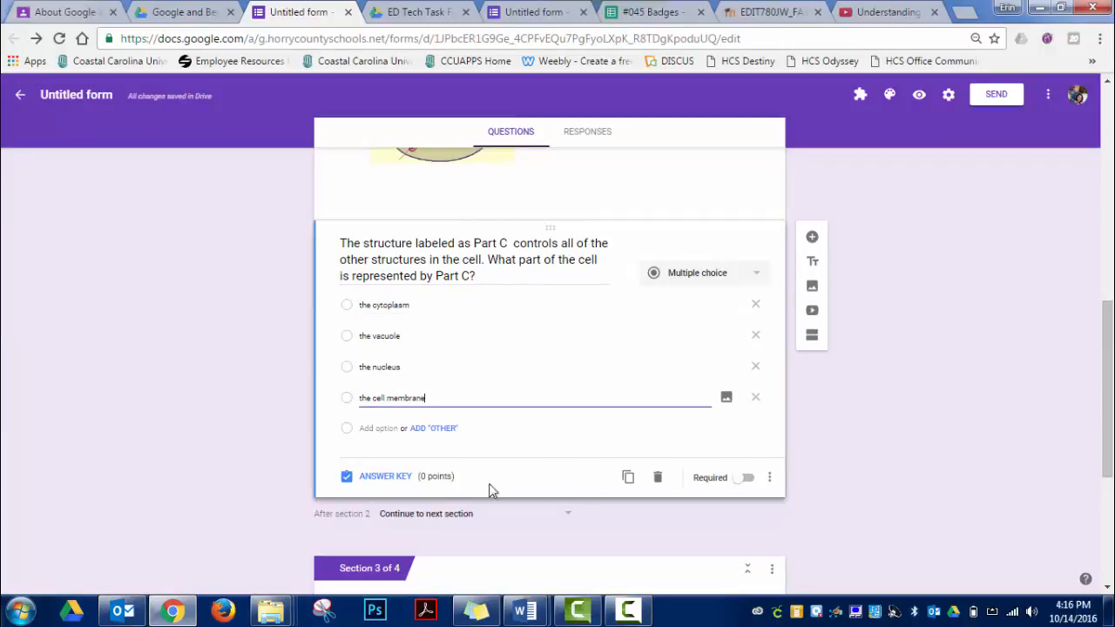
Step: Set the Part C question's answer key to 1 point with "the nucleus" as the correct answer, and make the question required
left_click(403, 483)
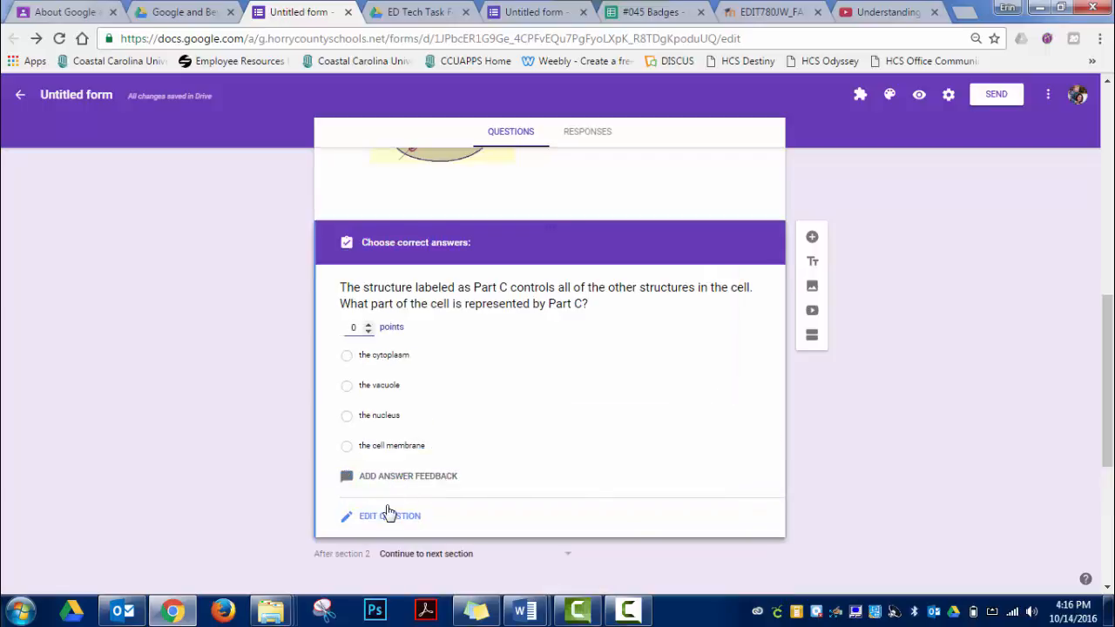
left_click(388, 516)
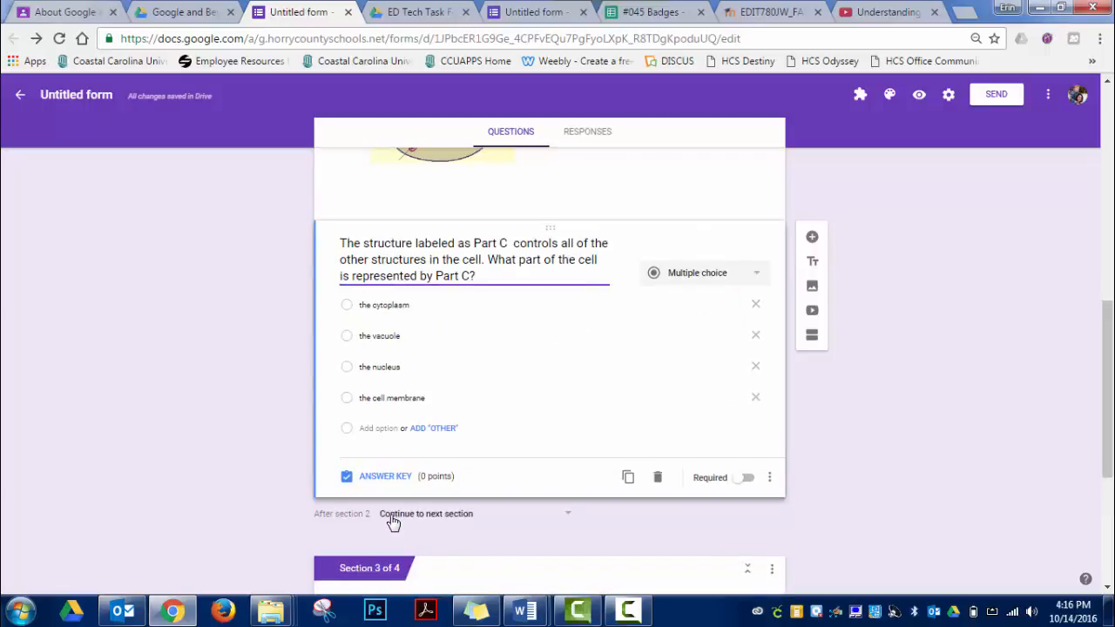
left_click(385, 476)
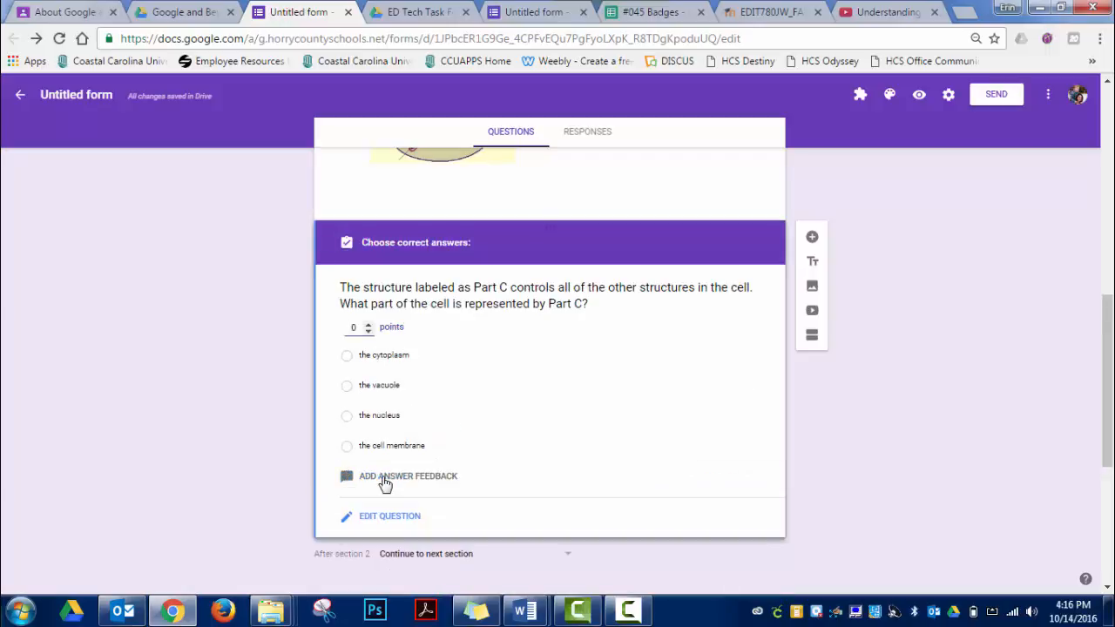
left_click(372, 331)
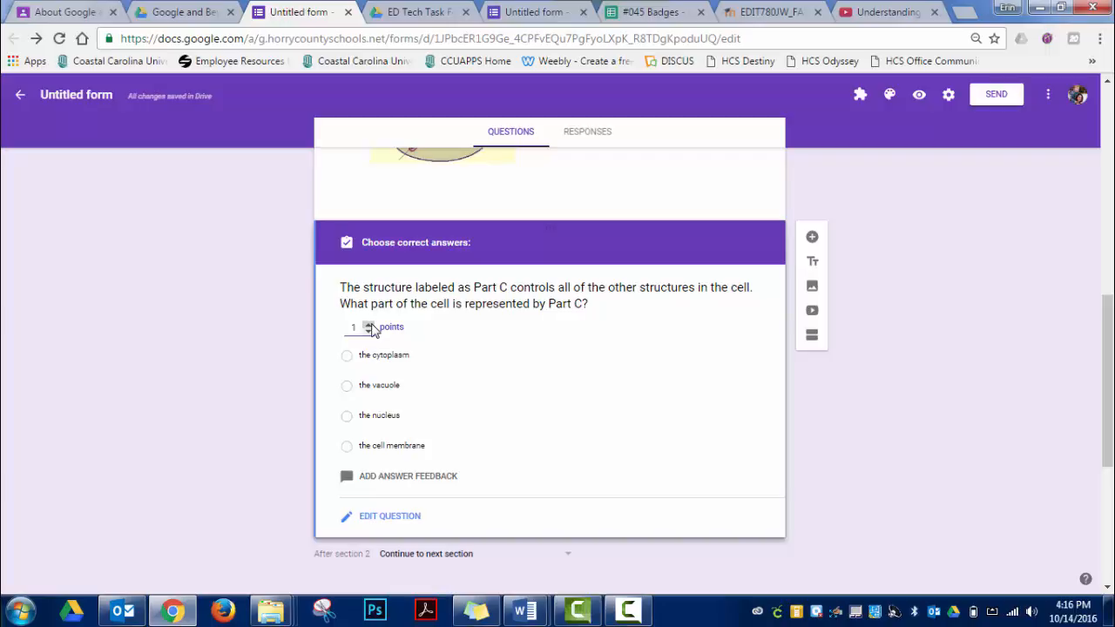
left_click(384, 420)
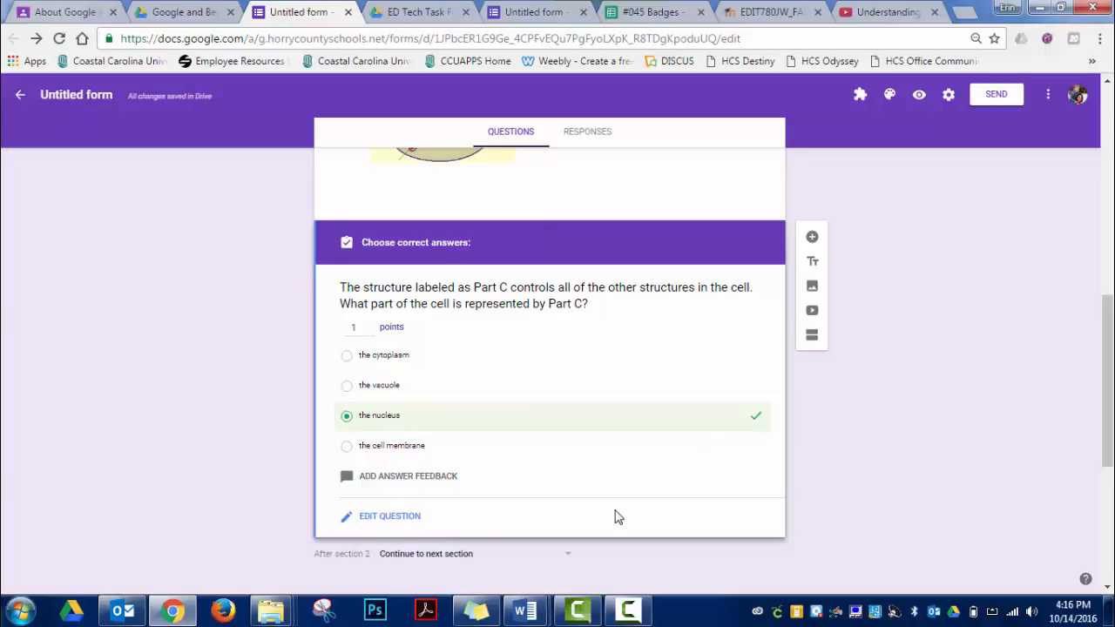
left_click(399, 518)
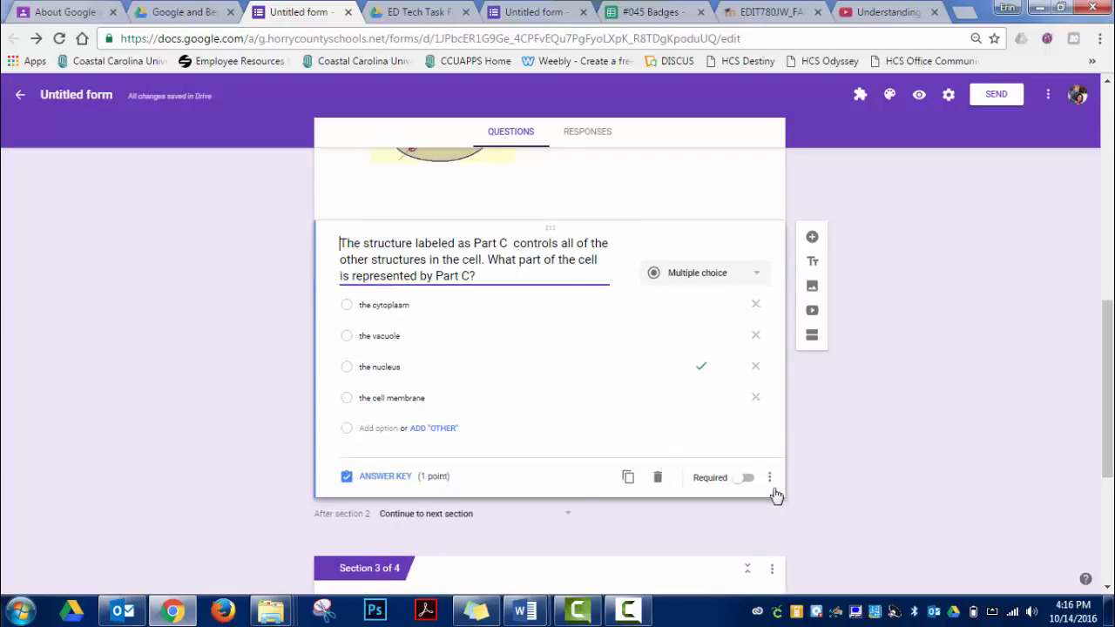
left_click(752, 483)
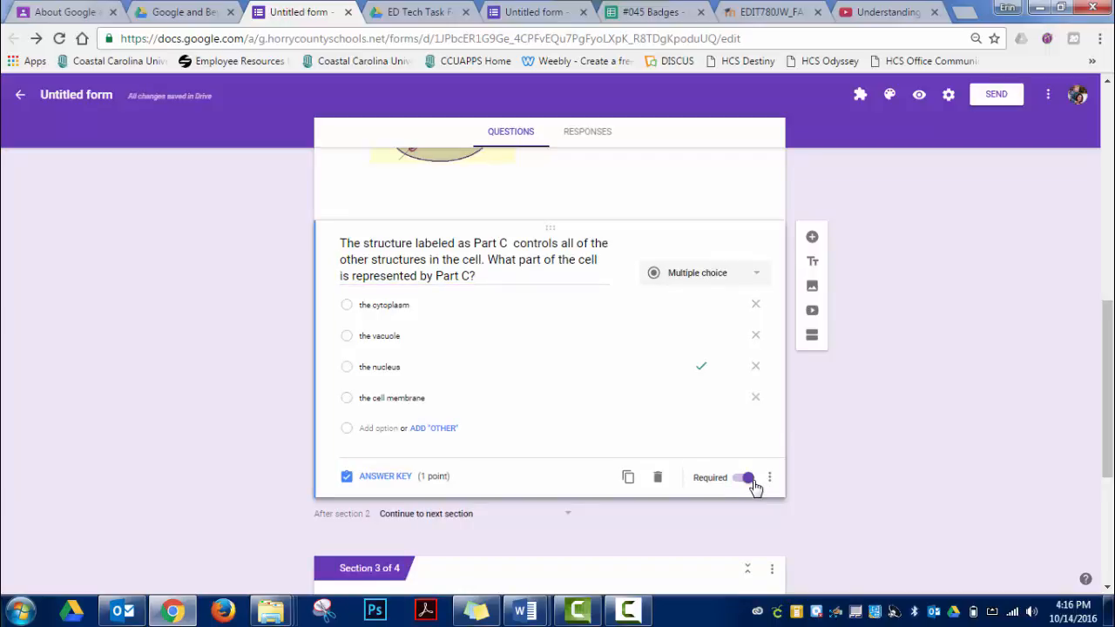
Step: Title the third section "Question 1 Revisted"
scroll(689, 404, "down", 3)
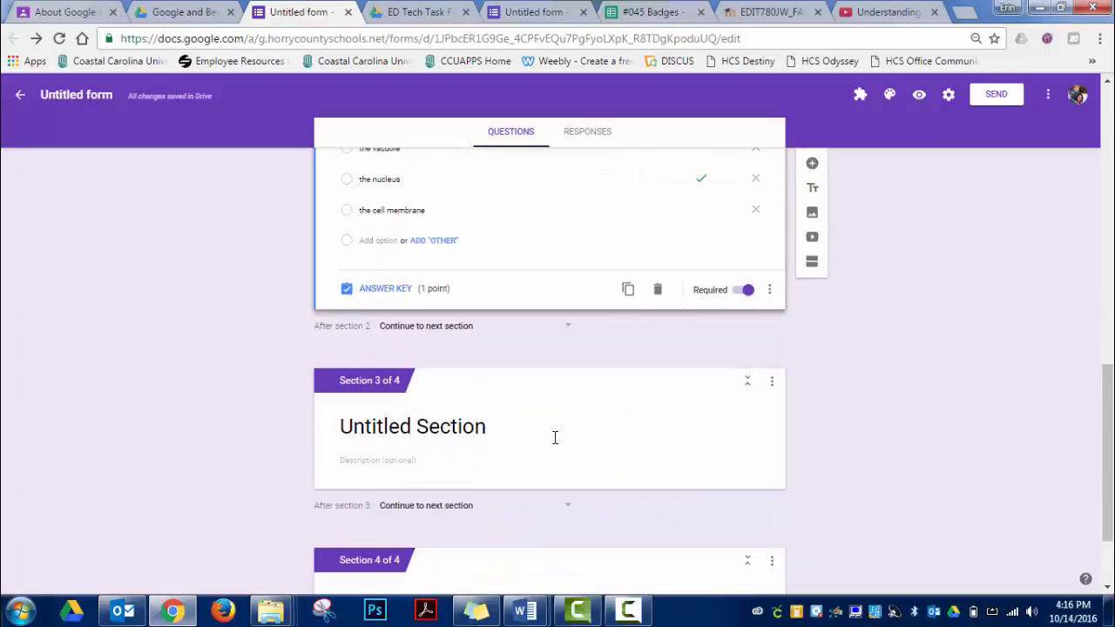
left_click(552, 440)
type("Que")
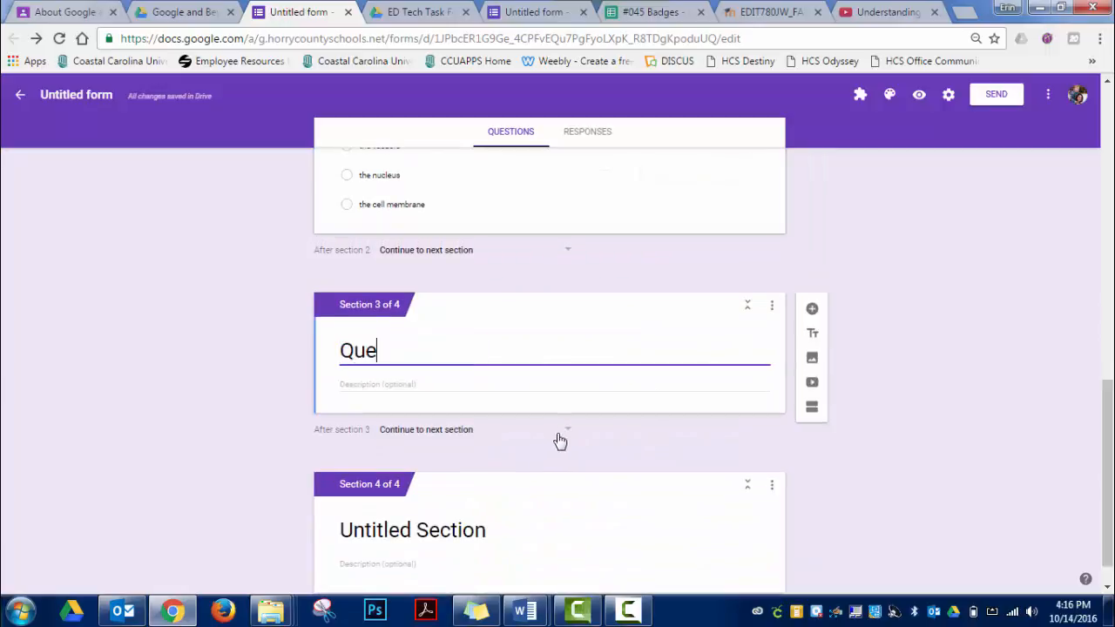
type("stion 1 Revis")
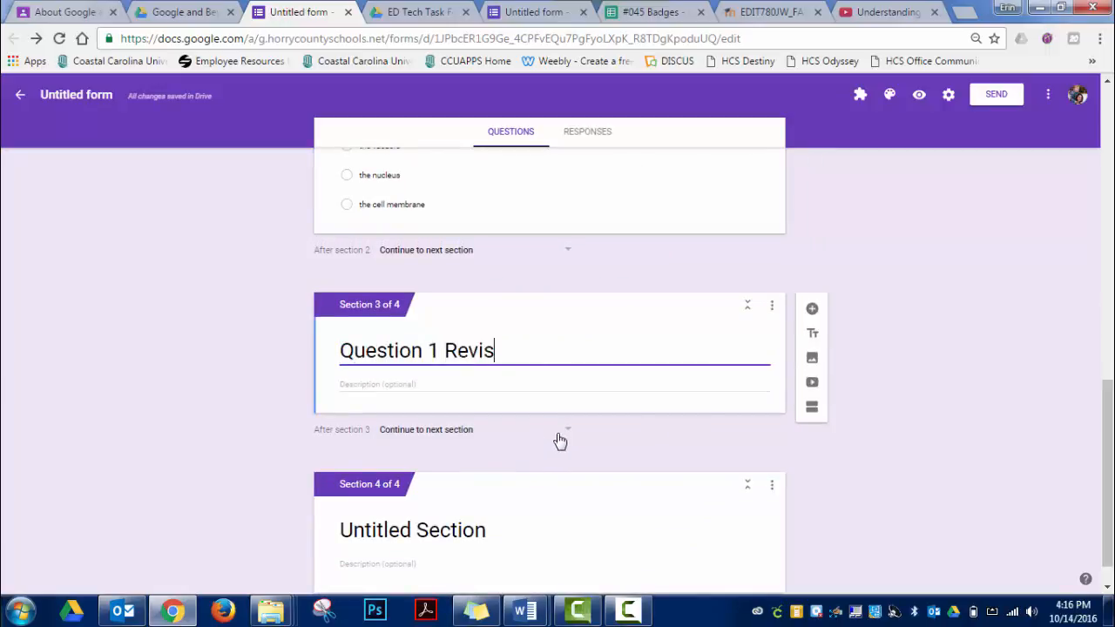
type("ted")
Step: Title the fourth section "Question 2"
left_click_drag(1109, 444, 1109, 373)
left_click(757, 404)
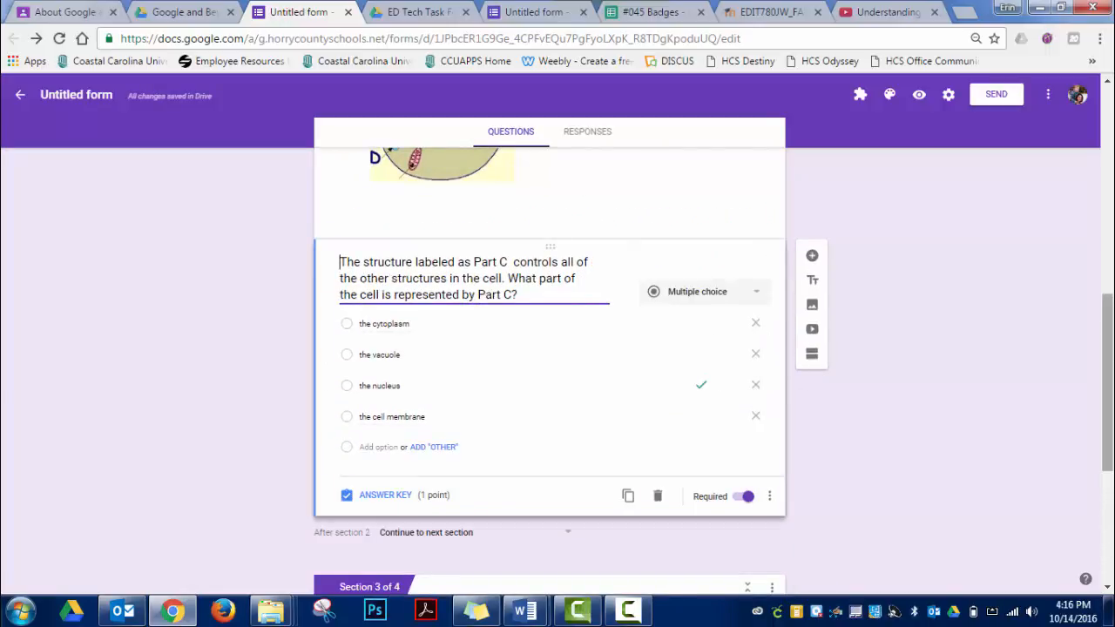
scroll(784, 509, "down", 1)
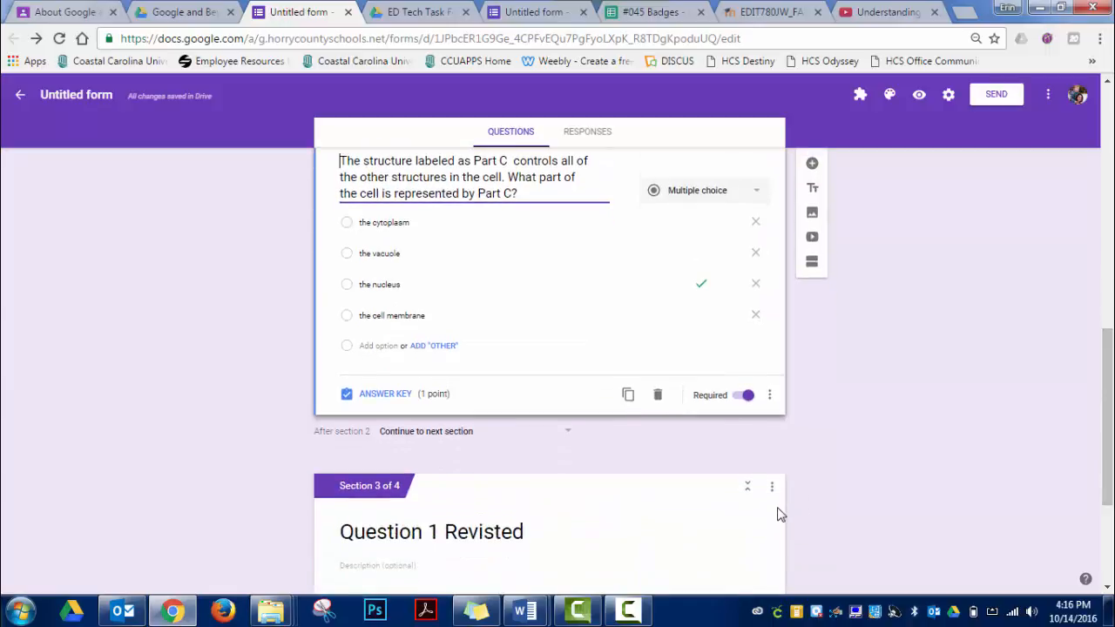
scroll(781, 514, "down", 2)
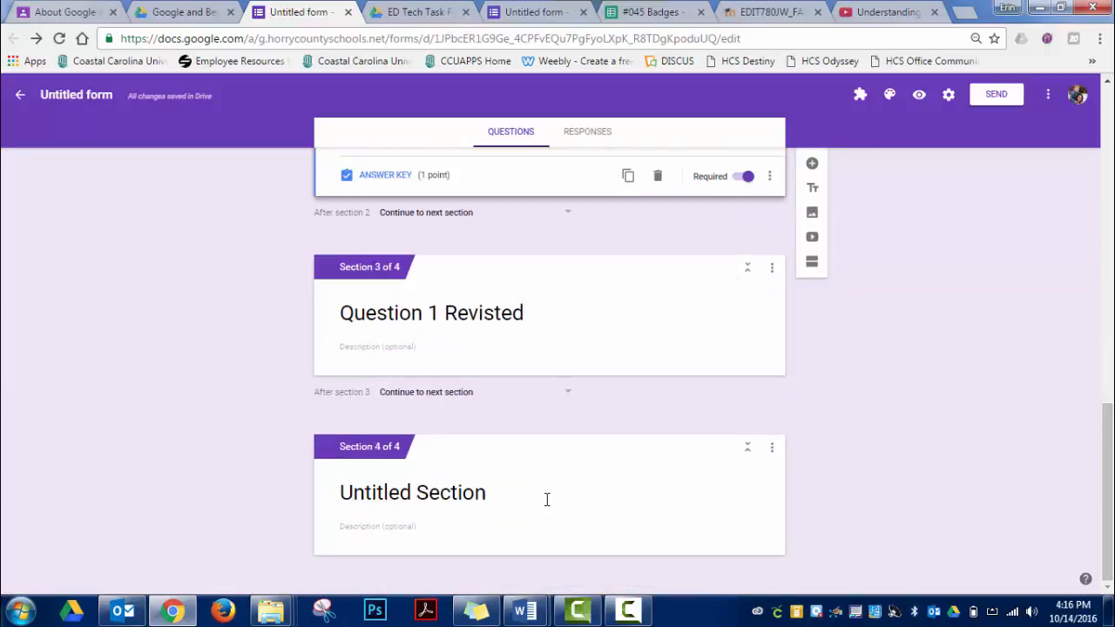
left_click(547, 499)
type("Question 2")
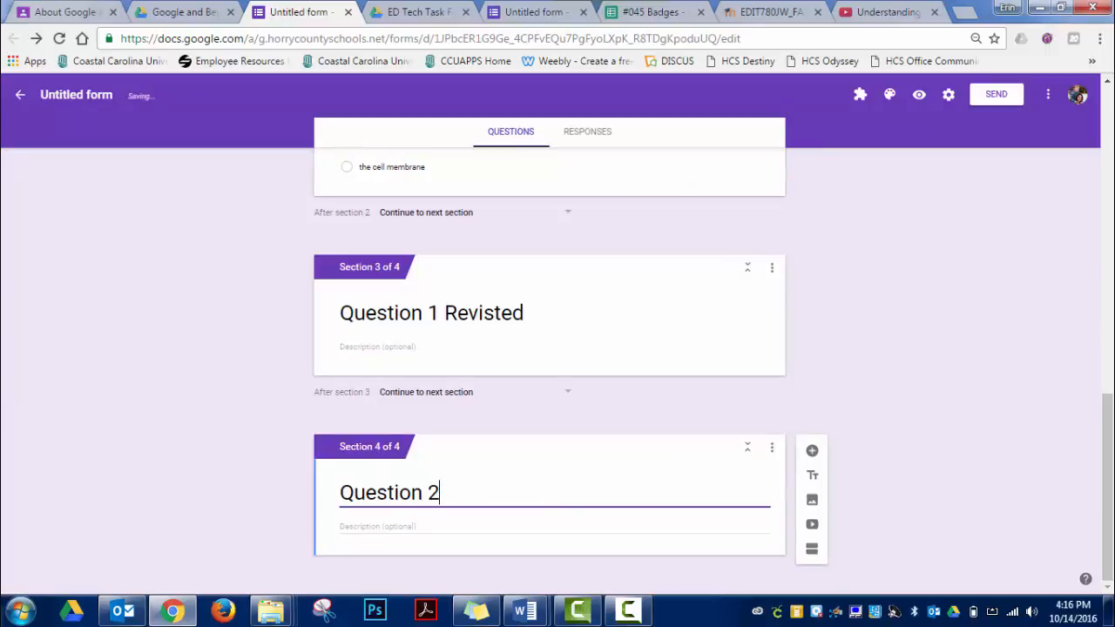
Step: Enable section branching based on answer for the Part C question and send "the nucleus" to section 4 (Question 2)
scroll(761, 331, "up", 3)
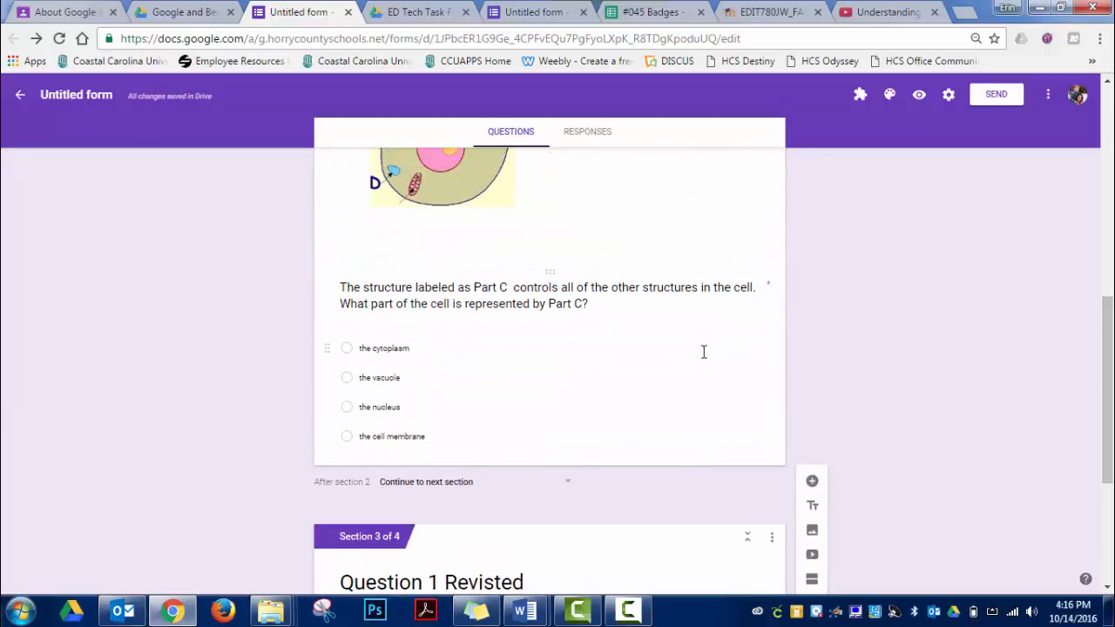
left_click(672, 366)
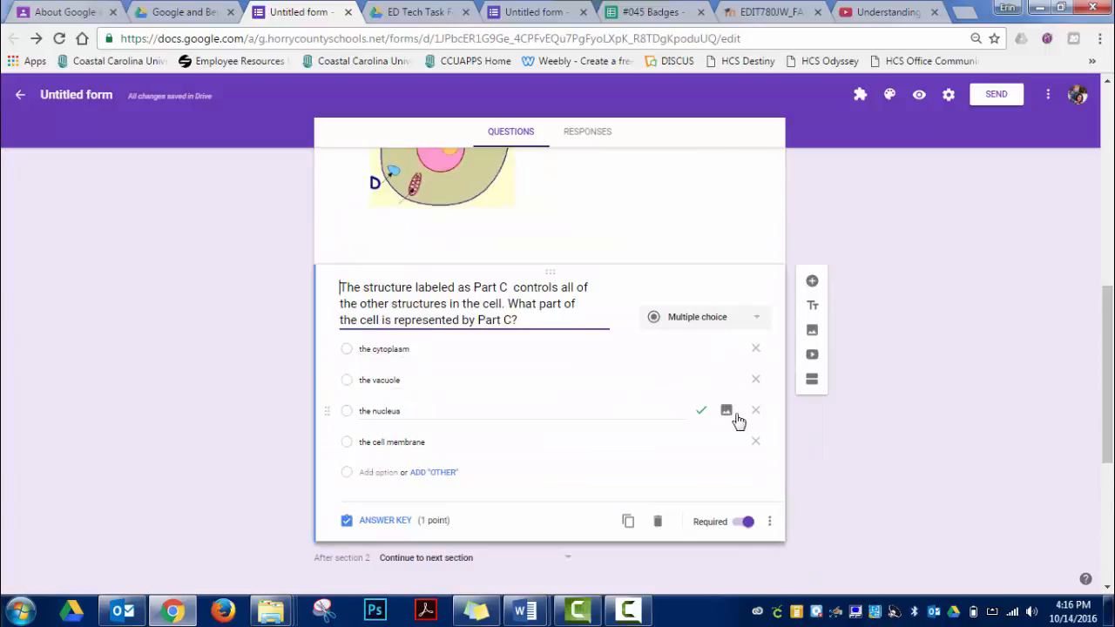
left_click(769, 524)
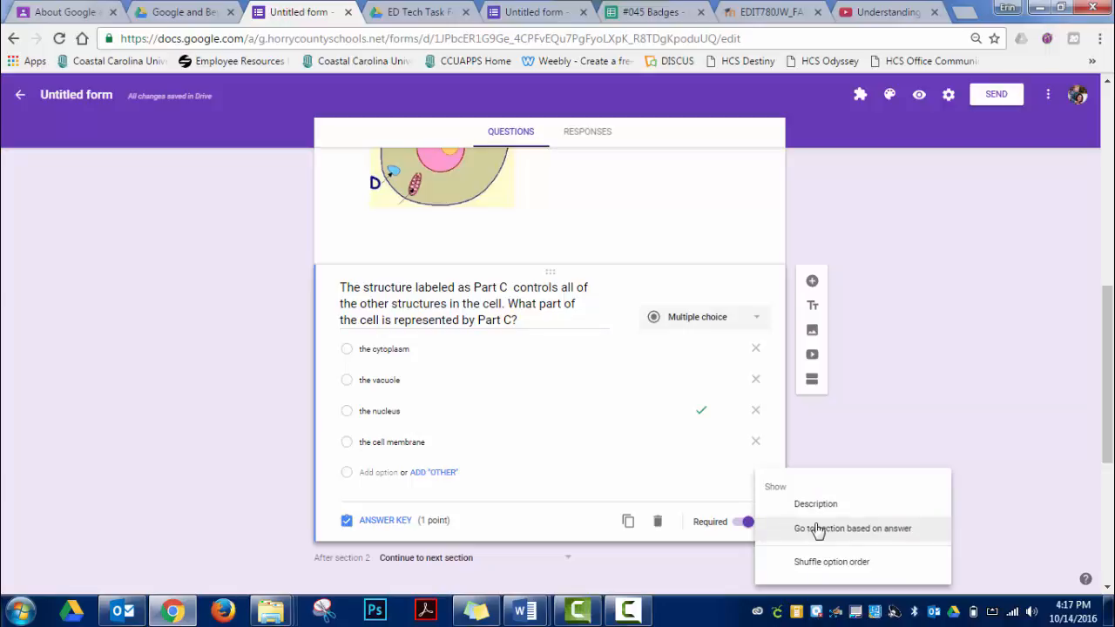
left_click(817, 529)
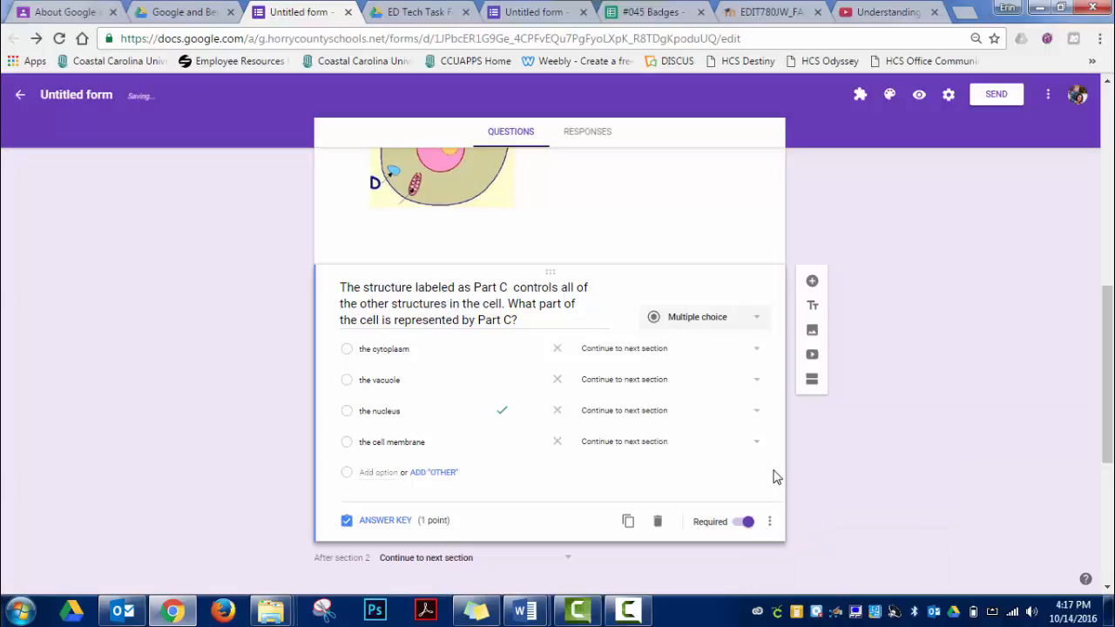
left_click(763, 415)
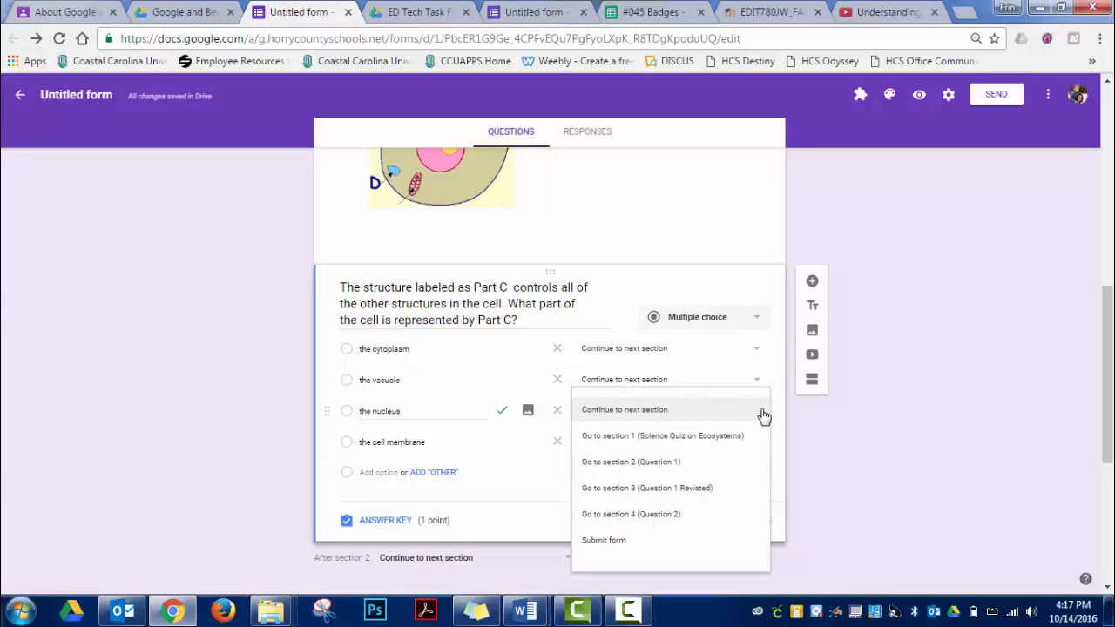
left_click(722, 522)
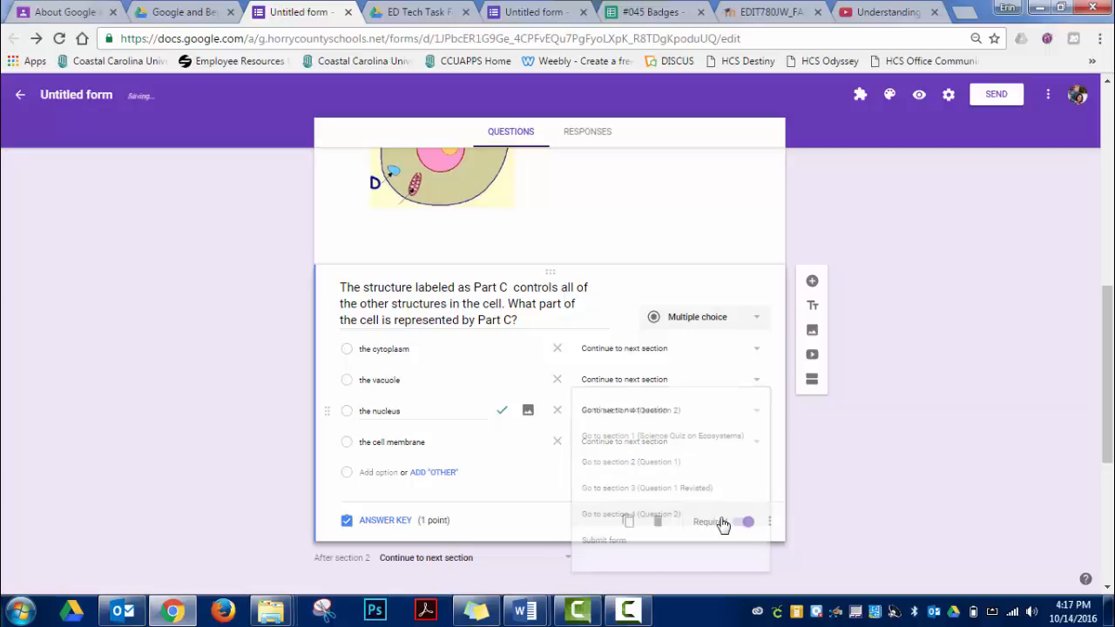
Step: Route the answers "the cytoplasm", "the vacuole" and "the cell membrane" to section 3 (Question 1 Revisted)
left_click(756, 349)
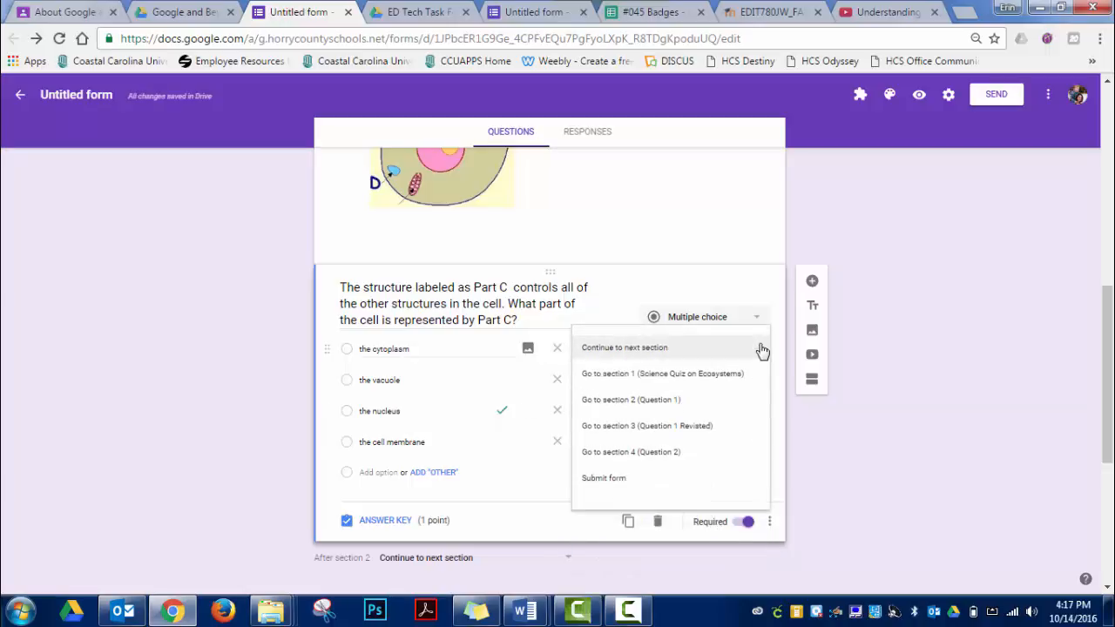
left_click(711, 426)
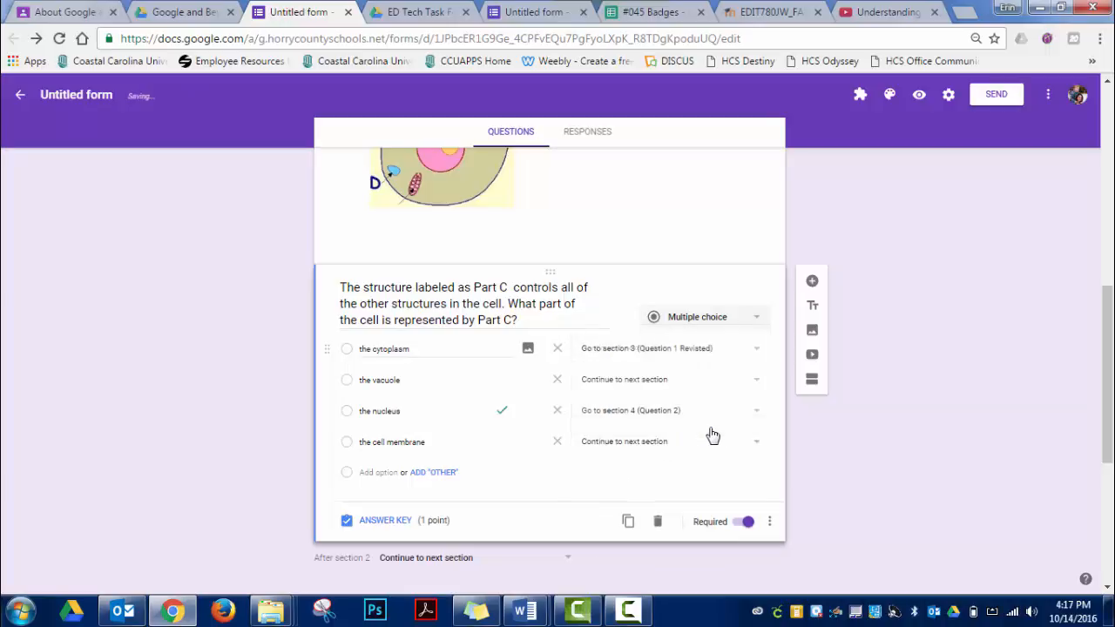
left_click(752, 388)
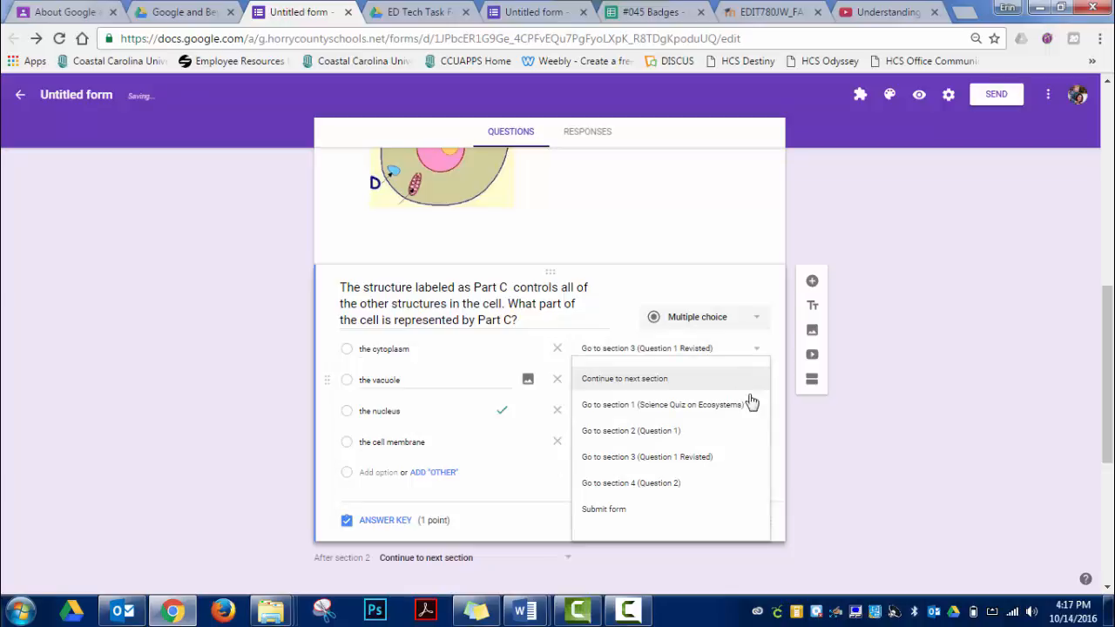
left_click(721, 468)
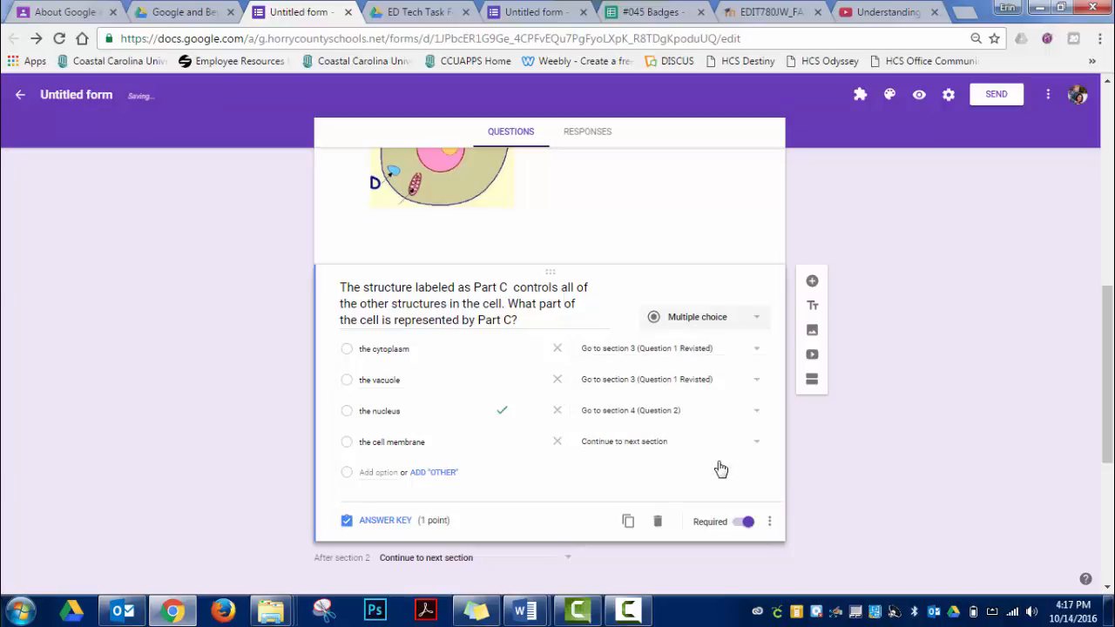
left_click(758, 446)
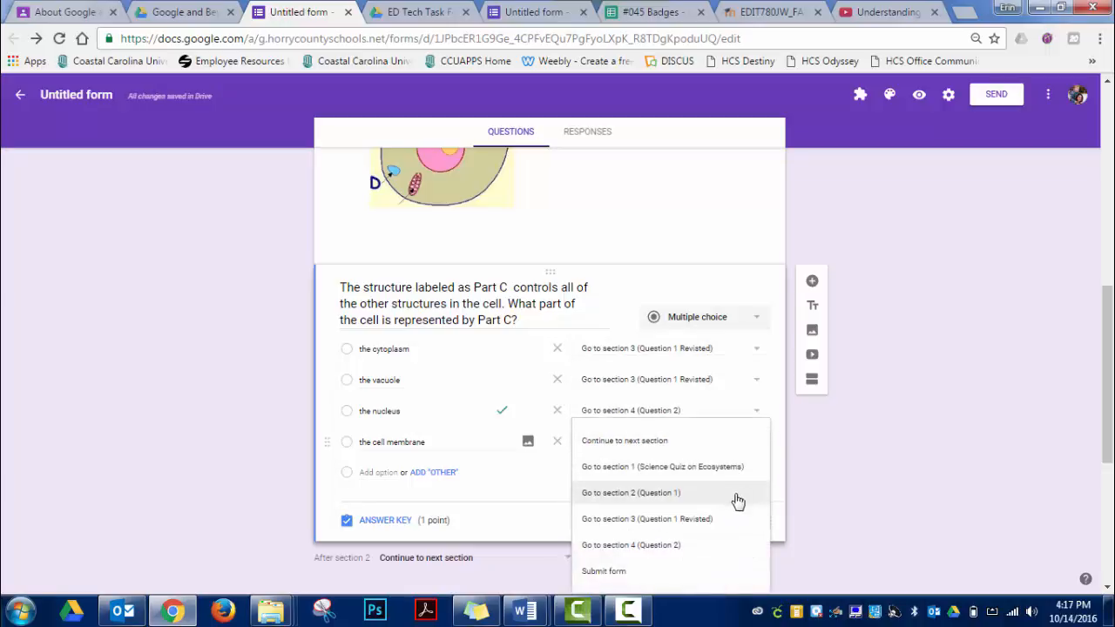
left_click(729, 519)
Step: Copy the web address of the open YouTube video "Understanding the Cell Structure - Cell Nucleus"
left_click_drag(1110, 403, 1113, 462)
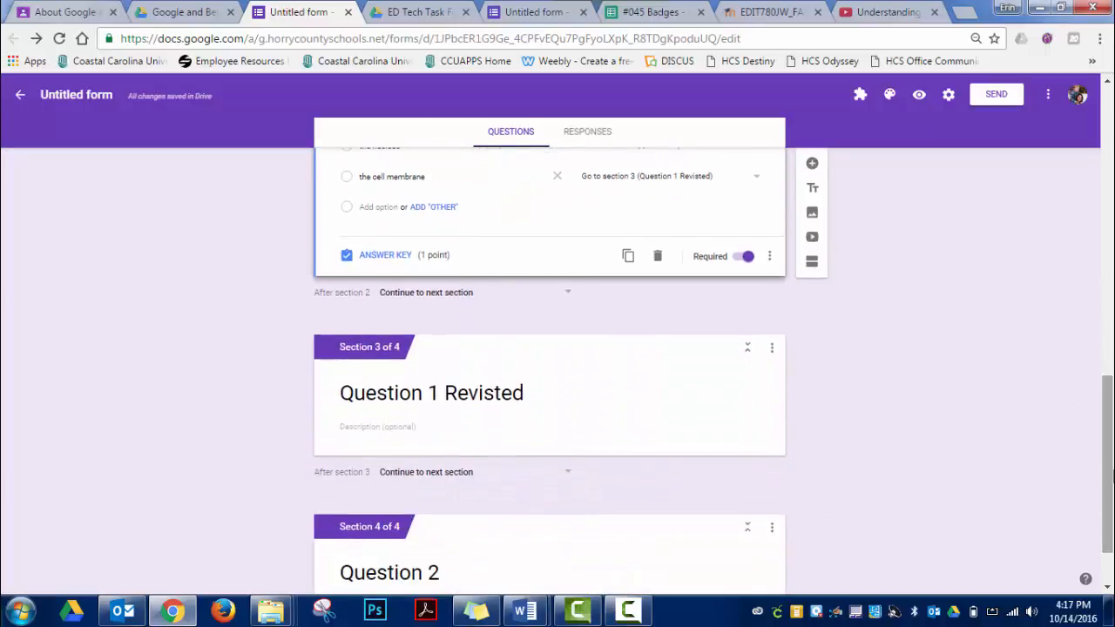
scroll(1110, 475, "up", 1)
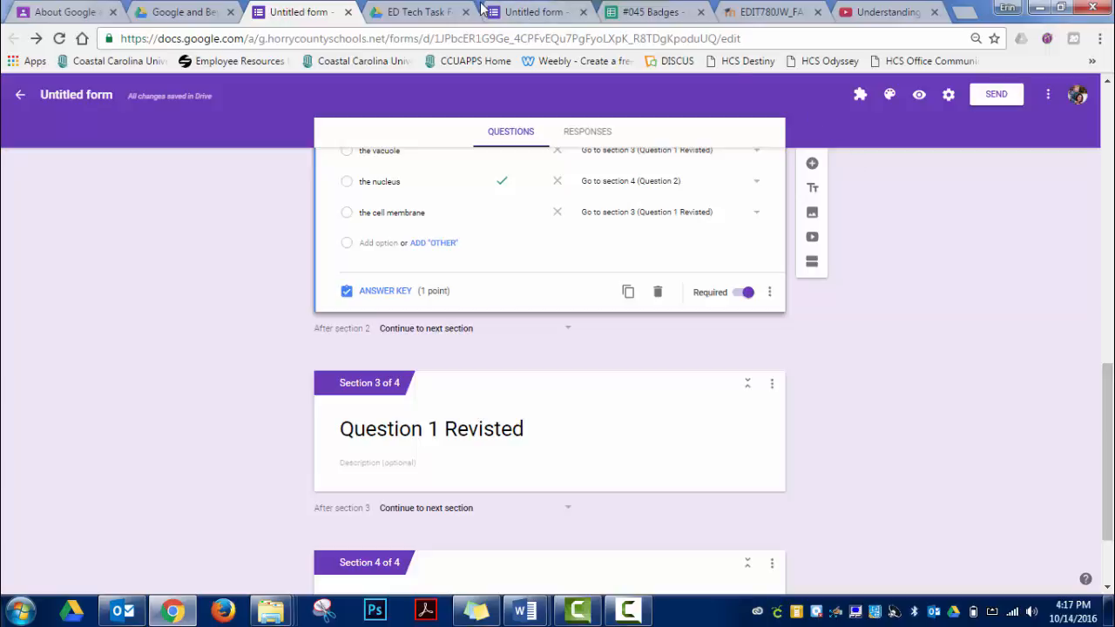
left_click(866, 10)
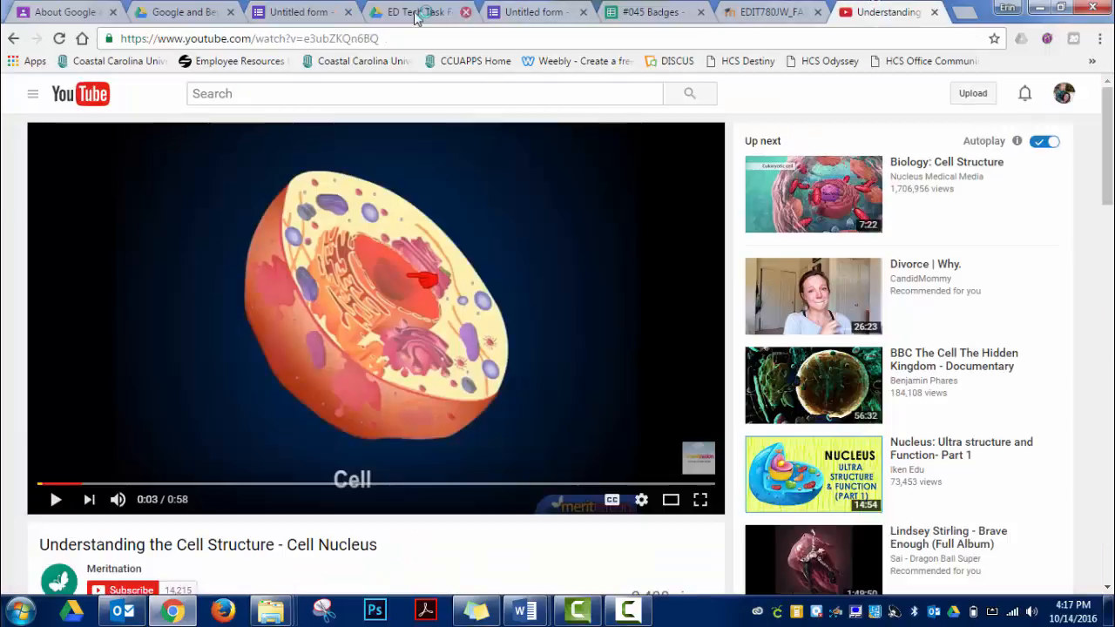
left_click(307, 39)
right_click(307, 41)
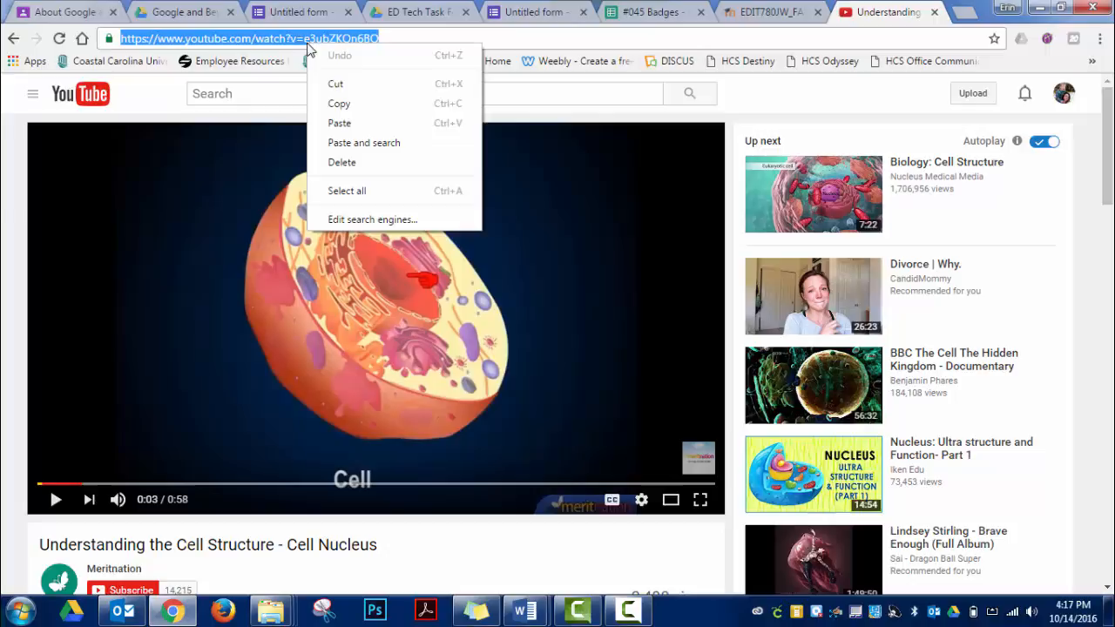
left_click(348, 104)
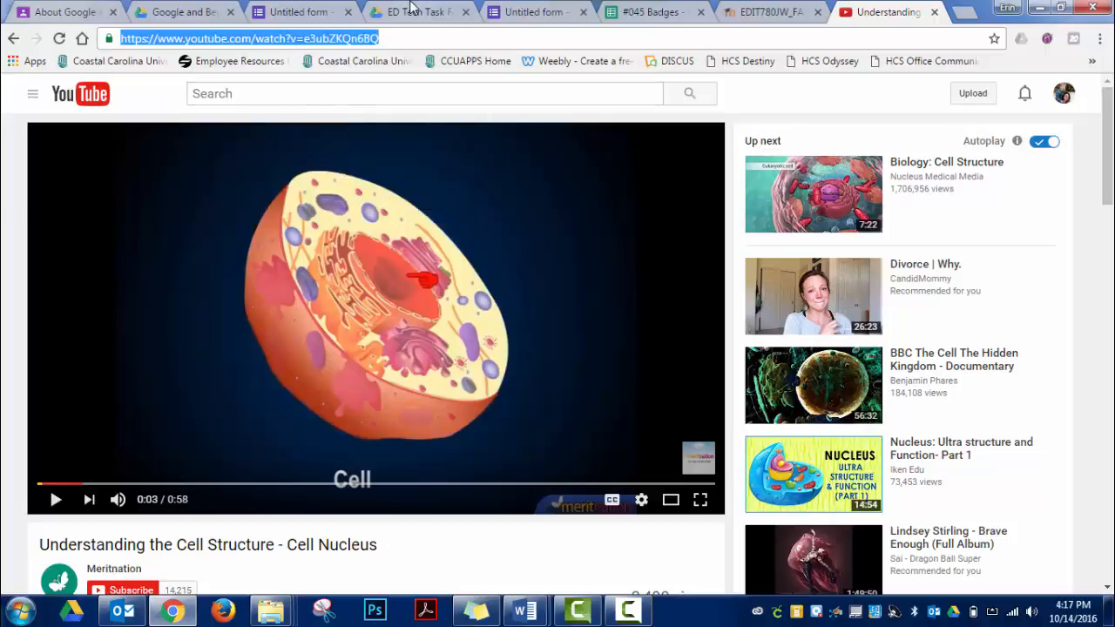
Step: In the form, describe the Question 1 Revisted section as "Watch this video and do the question below:" followed by the copied video link
left_click(283, 17)
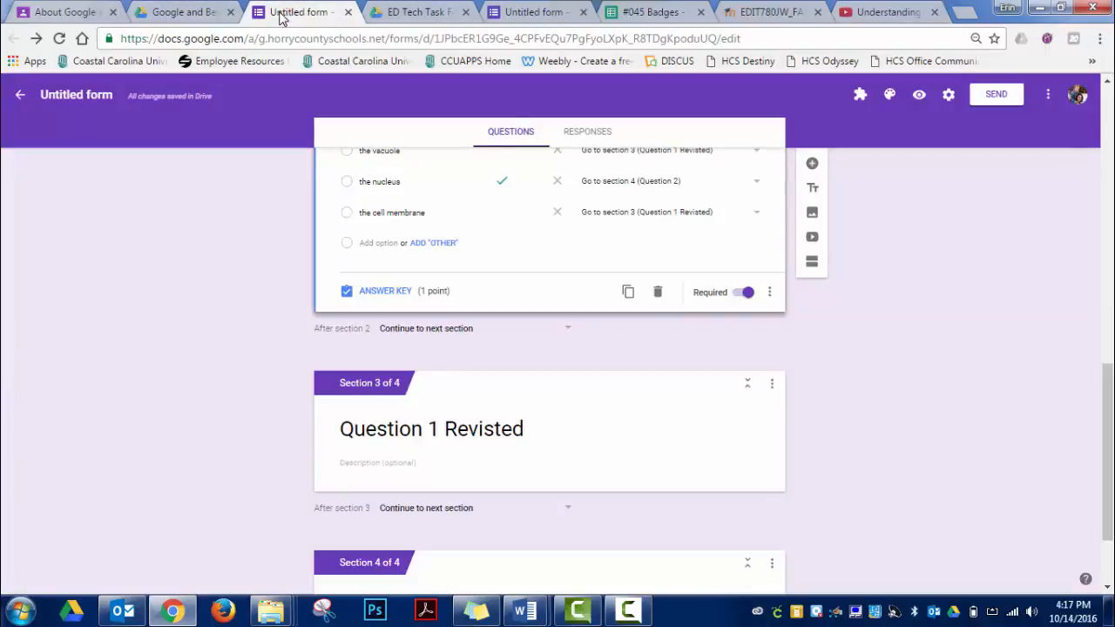
scroll(1108, 418, "down", 1)
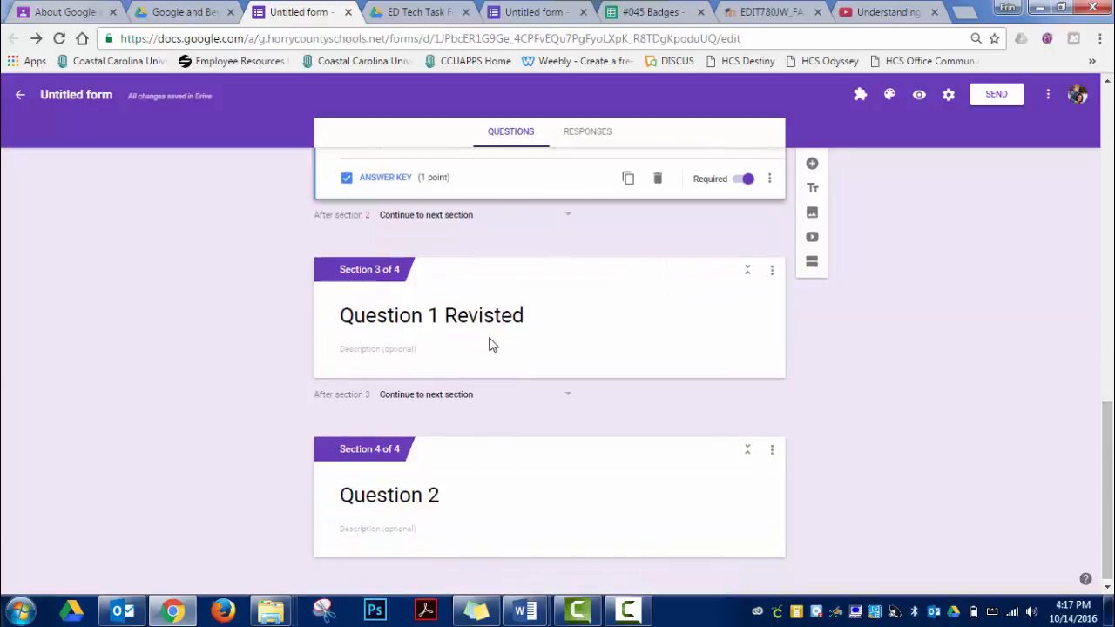
left_click(469, 349)
type("Wat")
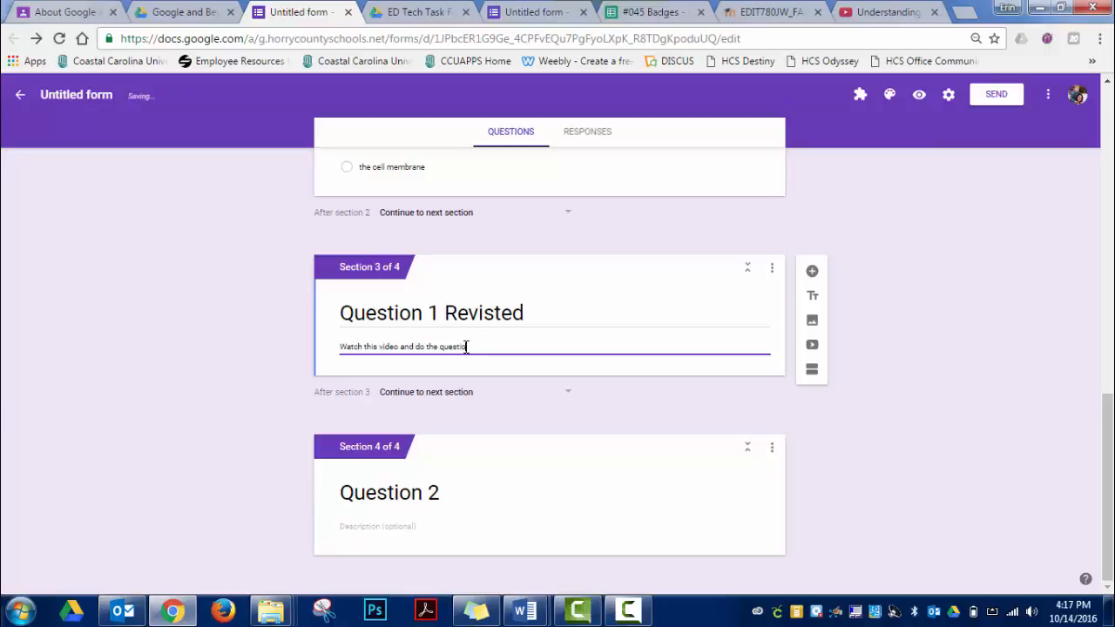
type("below:")
key("ctrl+v")
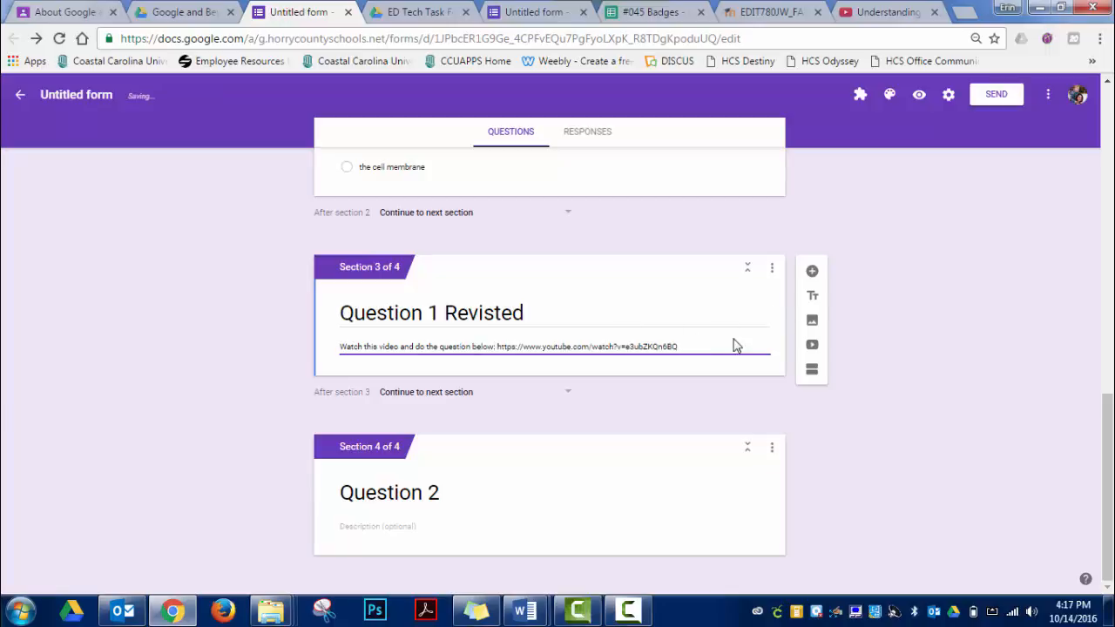
Step: Add the short-answer question "What is the function of the nucleus?" to the Question 1 Revisted section
left_click(819, 273)
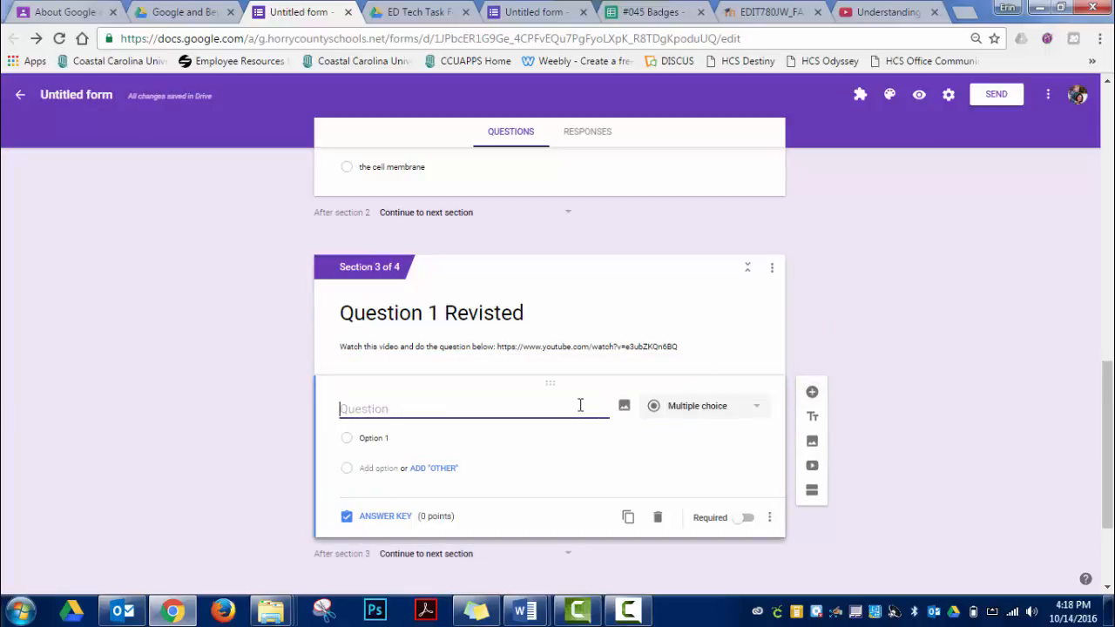
type("What is the function of the nucleus?")
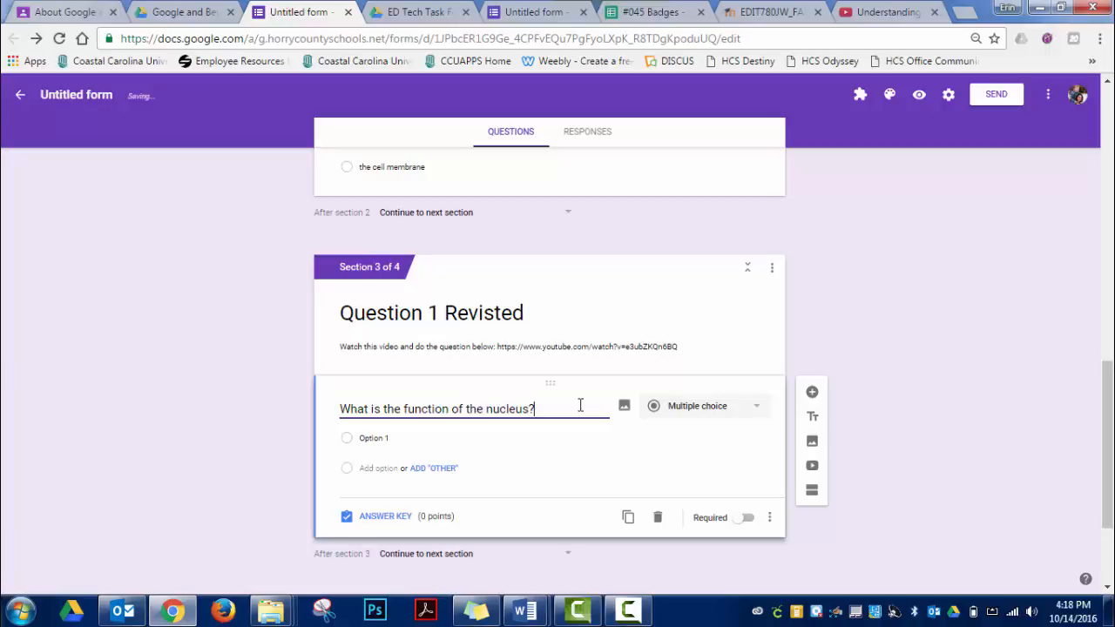
left_click(757, 412)
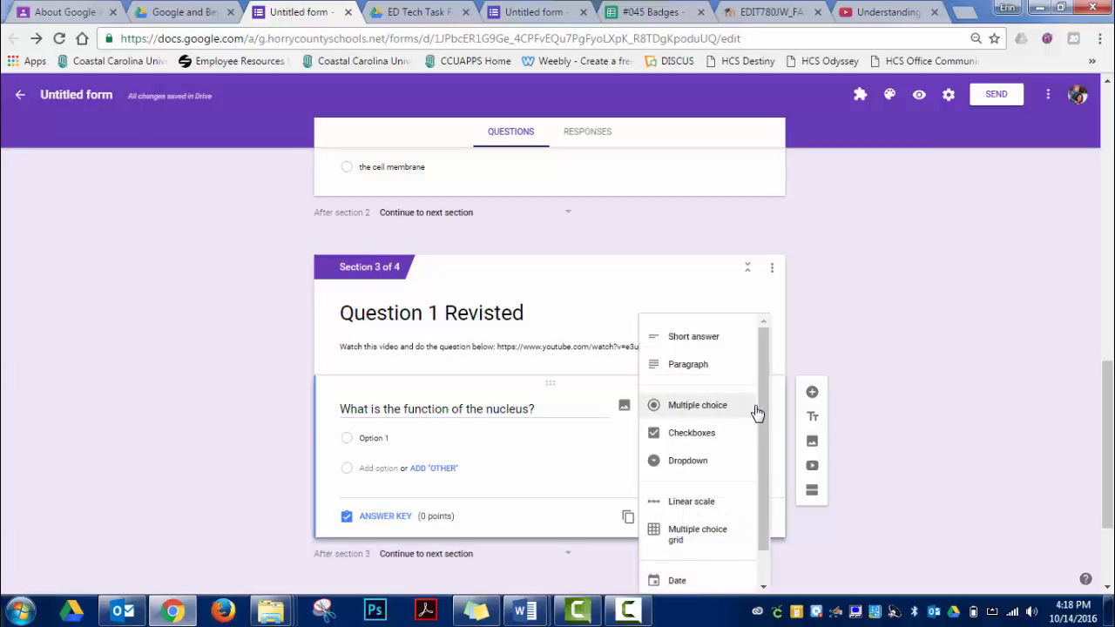
left_click(710, 338)
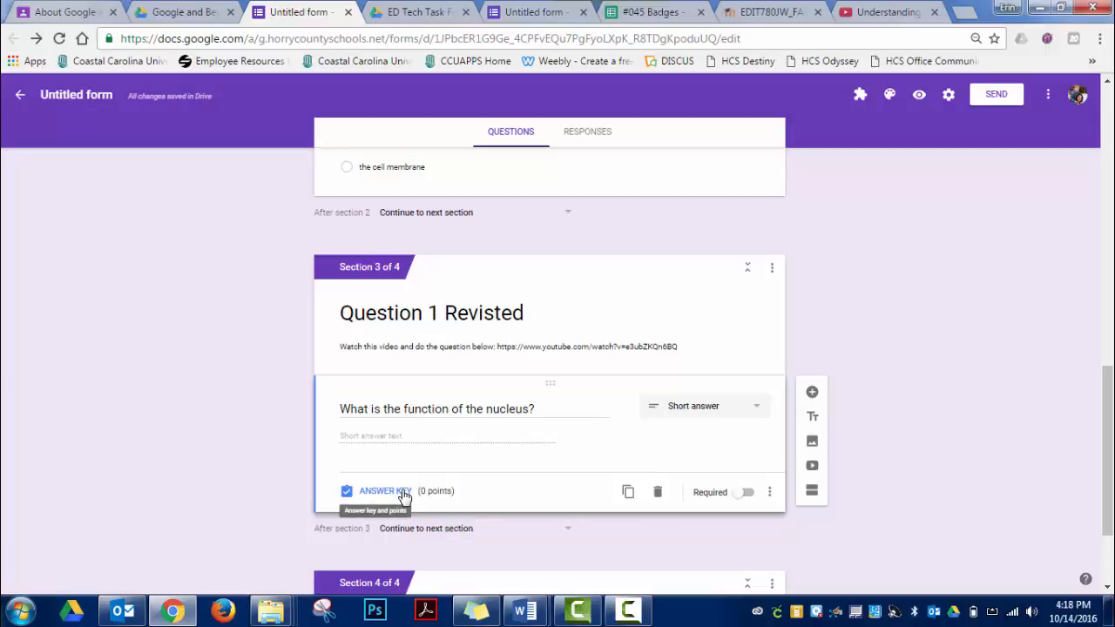
left_click(770, 494)
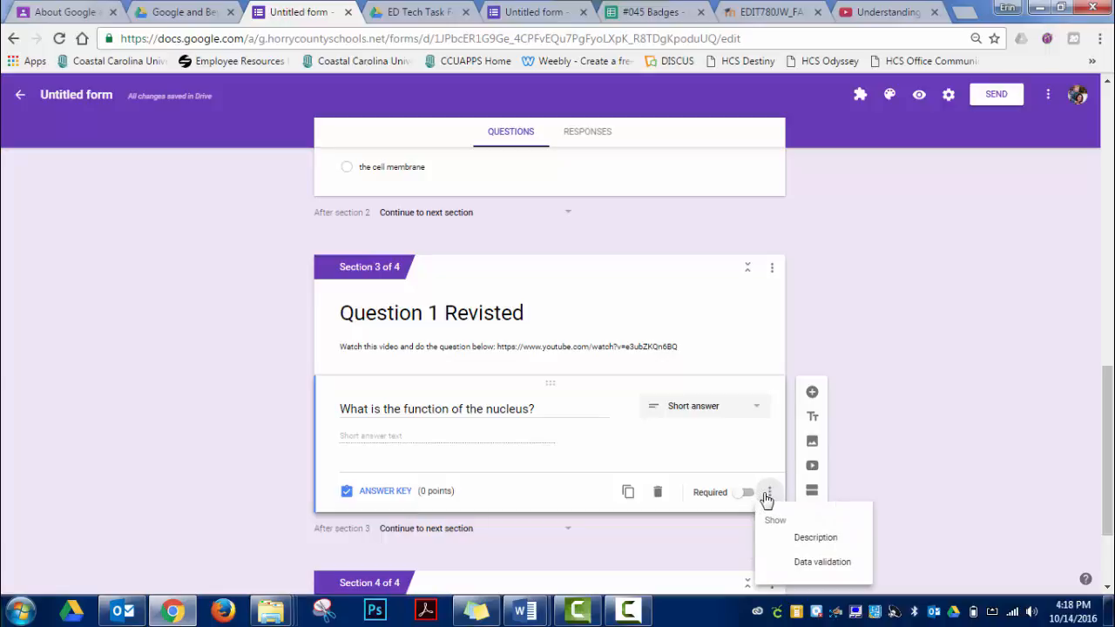
left_click(766, 500)
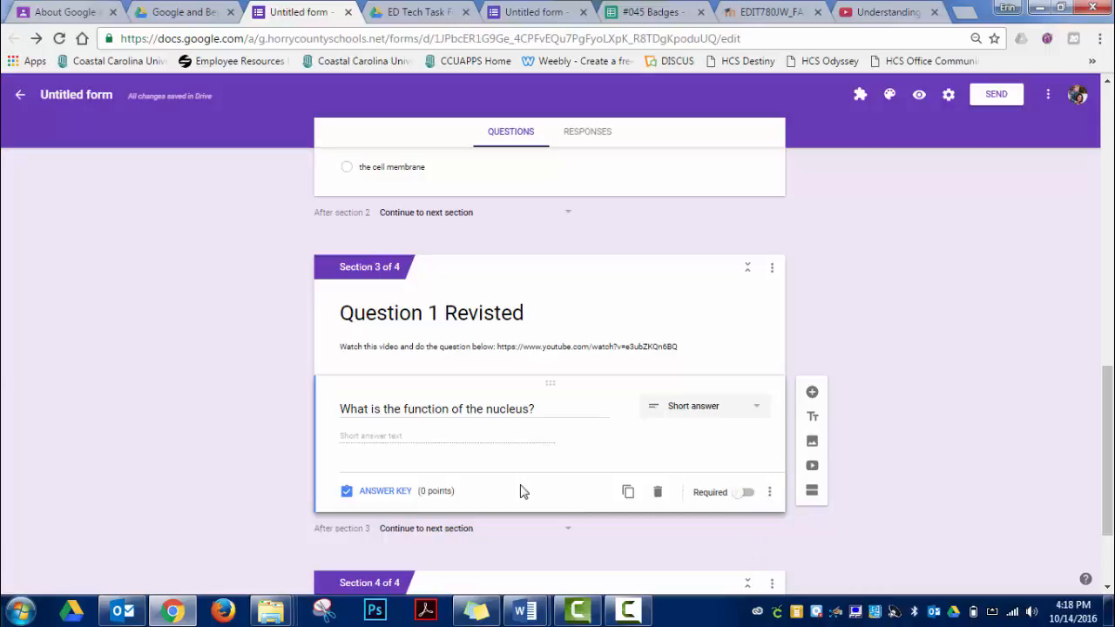
Step: Add the answer feedback "Good job!" to the nucleus function question and save it
left_click(406, 491)
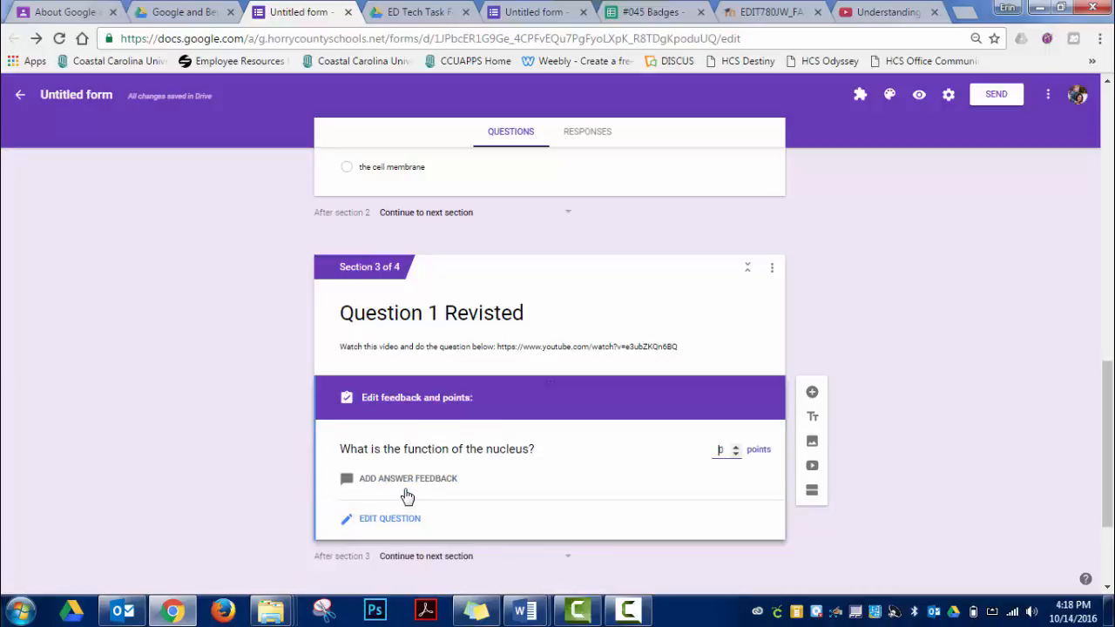
left_click(409, 481)
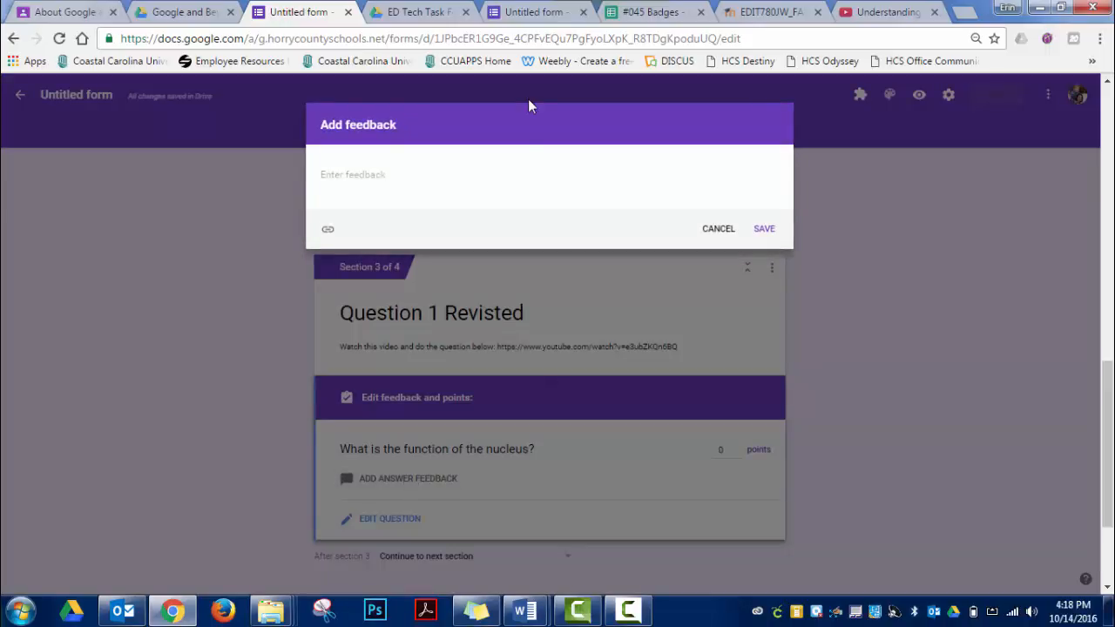
left_click(391, 178)
type("G")
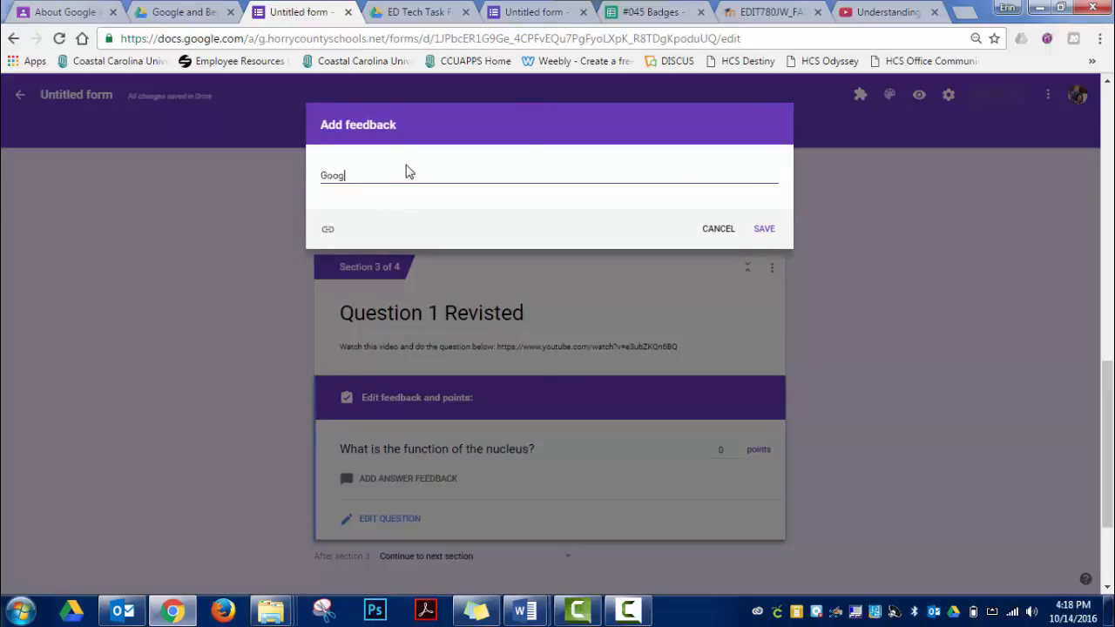
type("ood job!")
left_click(764, 229)
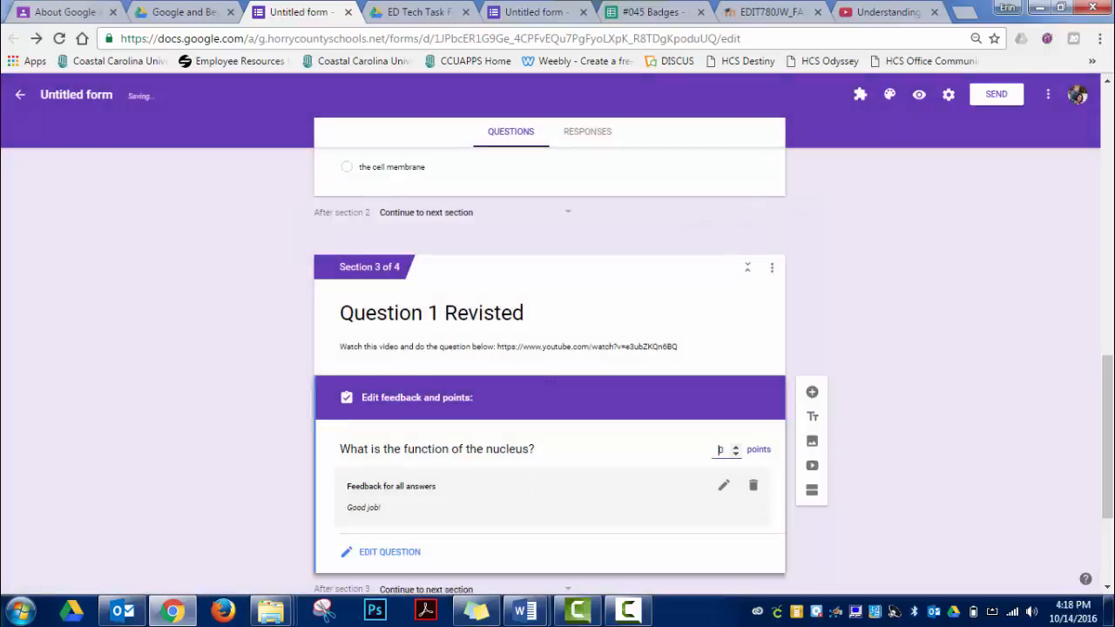
Step: Add a new question to section 4, Question 2
scroll(1110, 356, "down", 2)
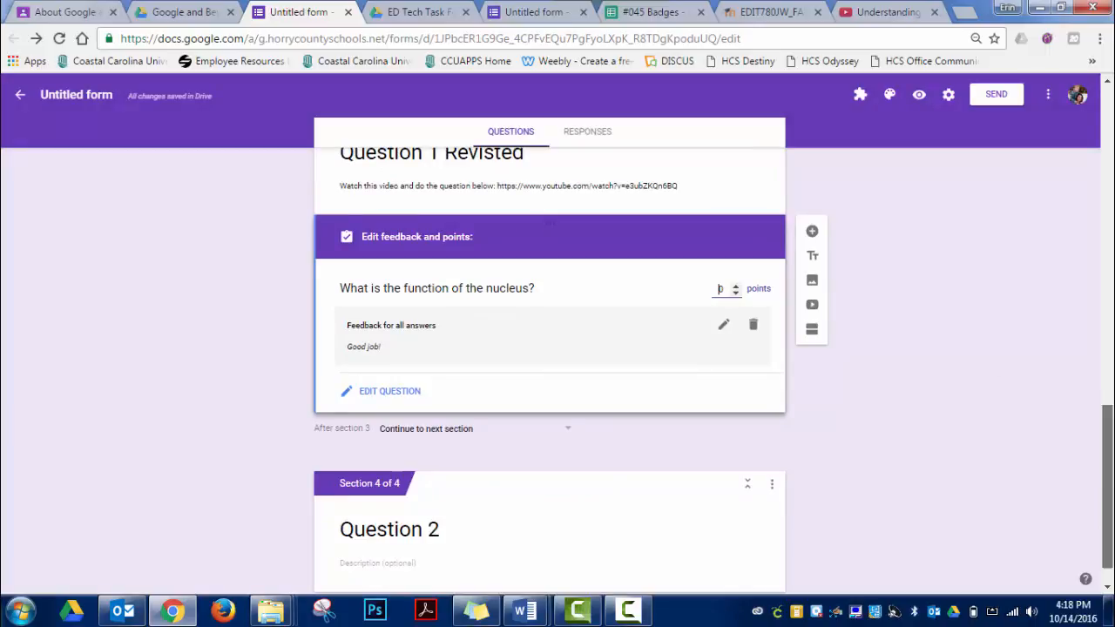
scroll(575, 484, "down", 1)
triple_click(452, 499)
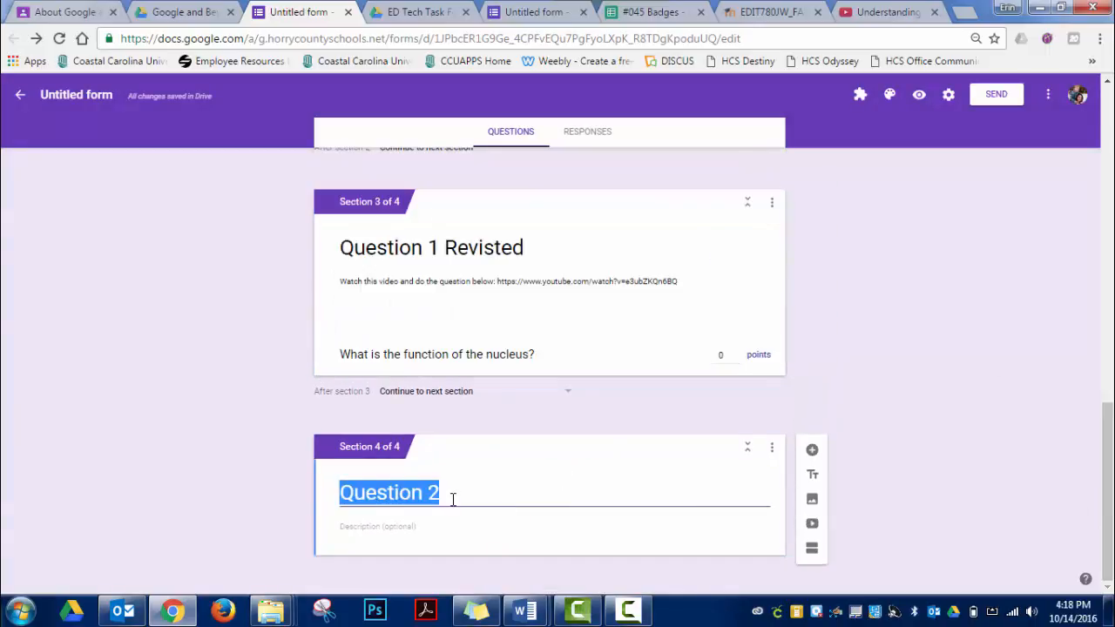
left_click(813, 460)
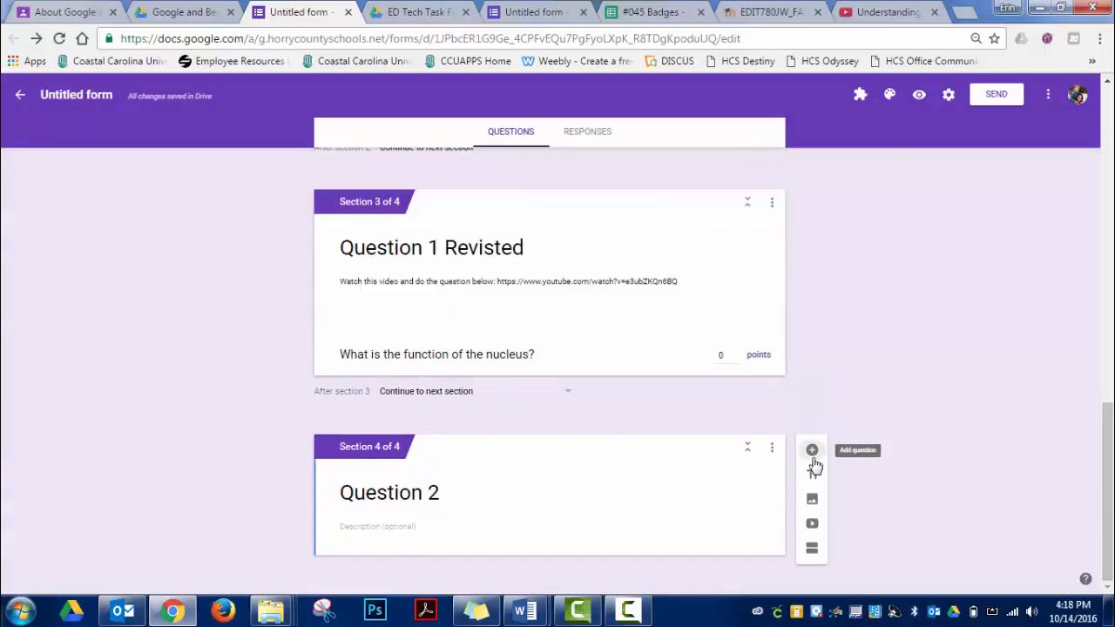
Step: Copy question 2 about the gel-like fluid from the ECOSYSTEM ASSESSMENT Word document and paste it as the new form question's text
mouse_move(525, 609)
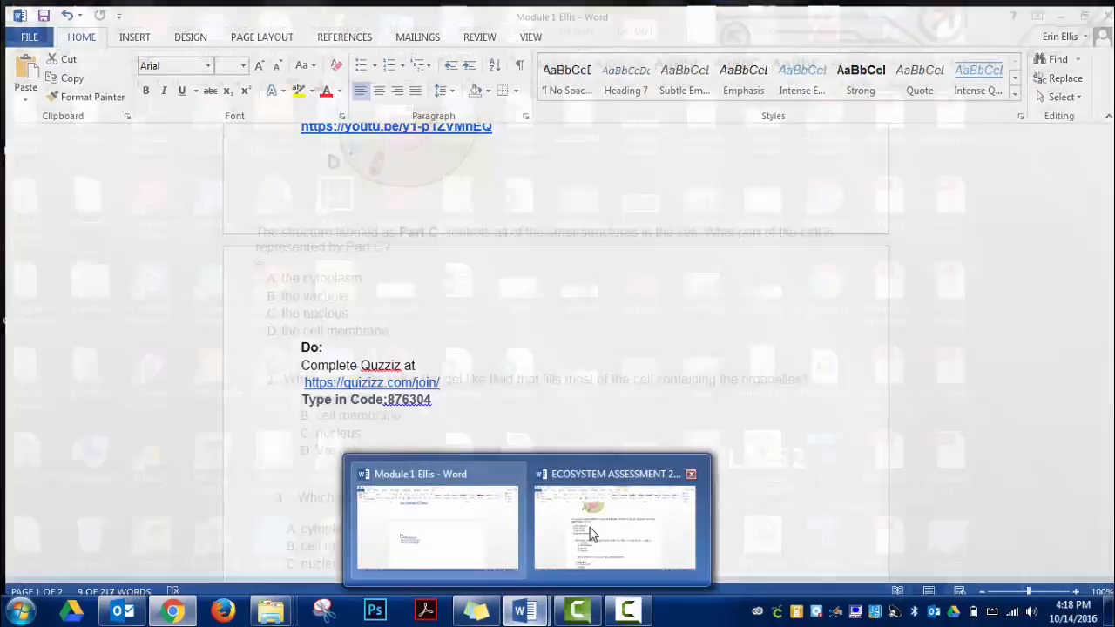
left_click(593, 527)
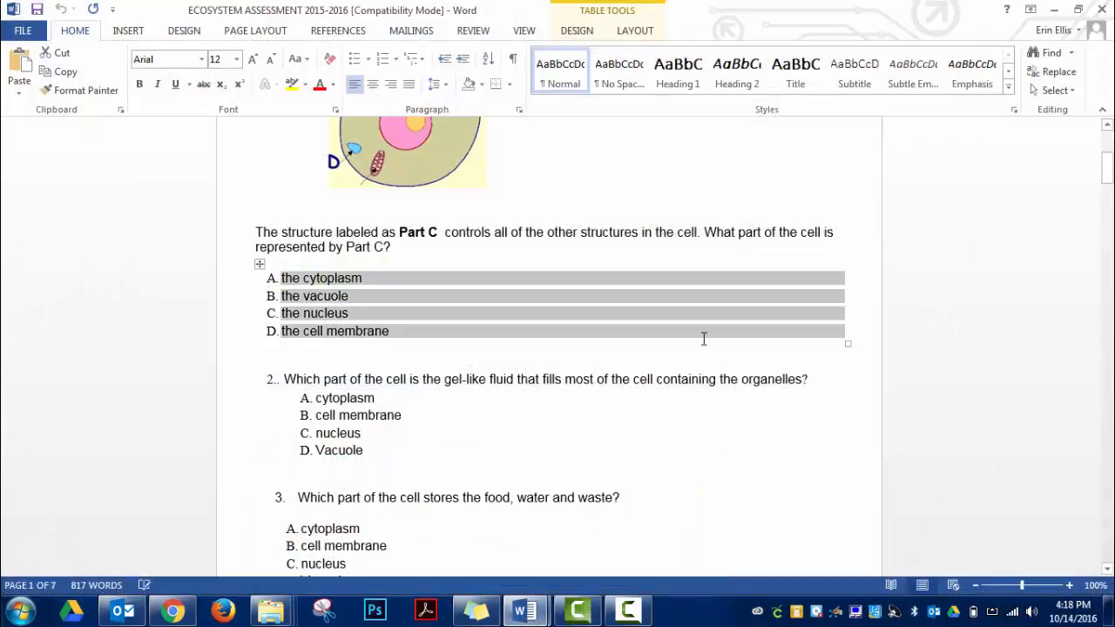
left_click_drag(810, 376, 328, 372)
right_click(327, 373)
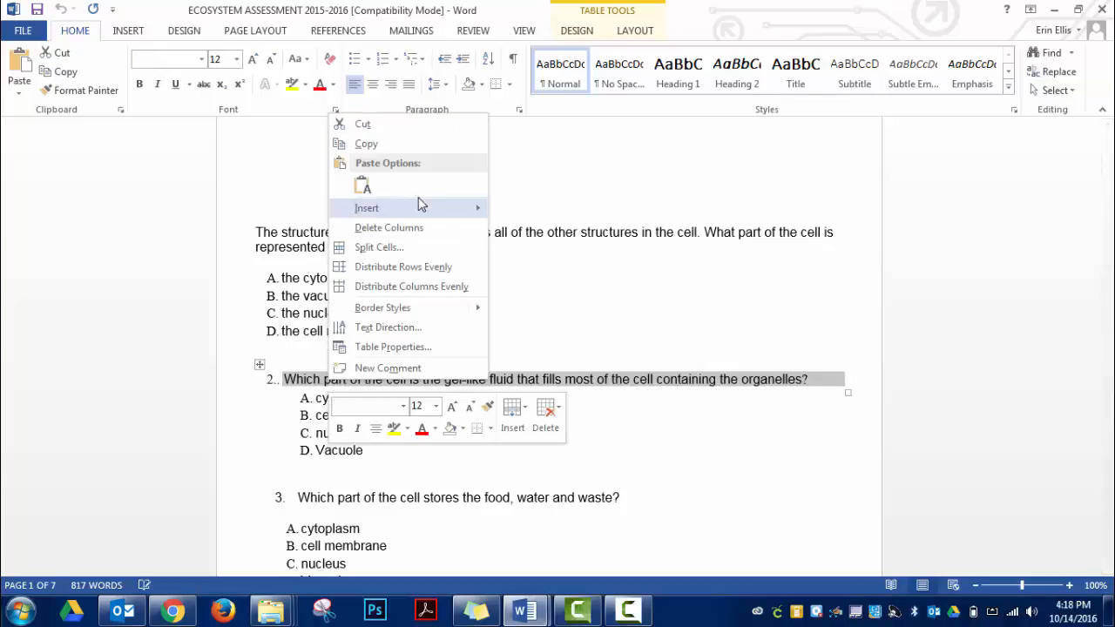
left_click(405, 144)
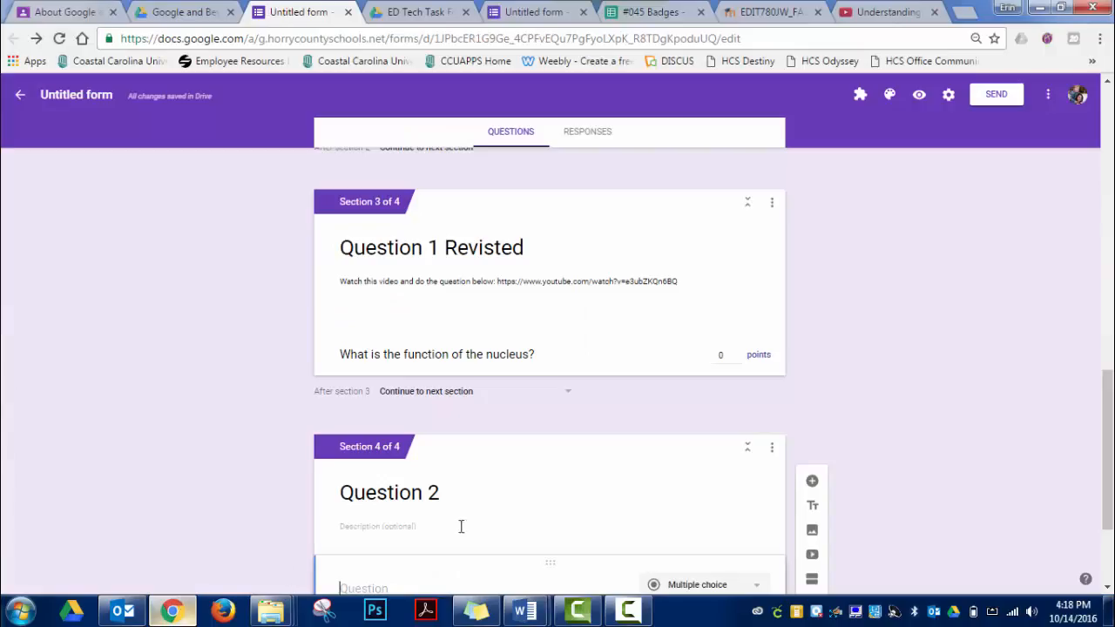
left_click(173, 611)
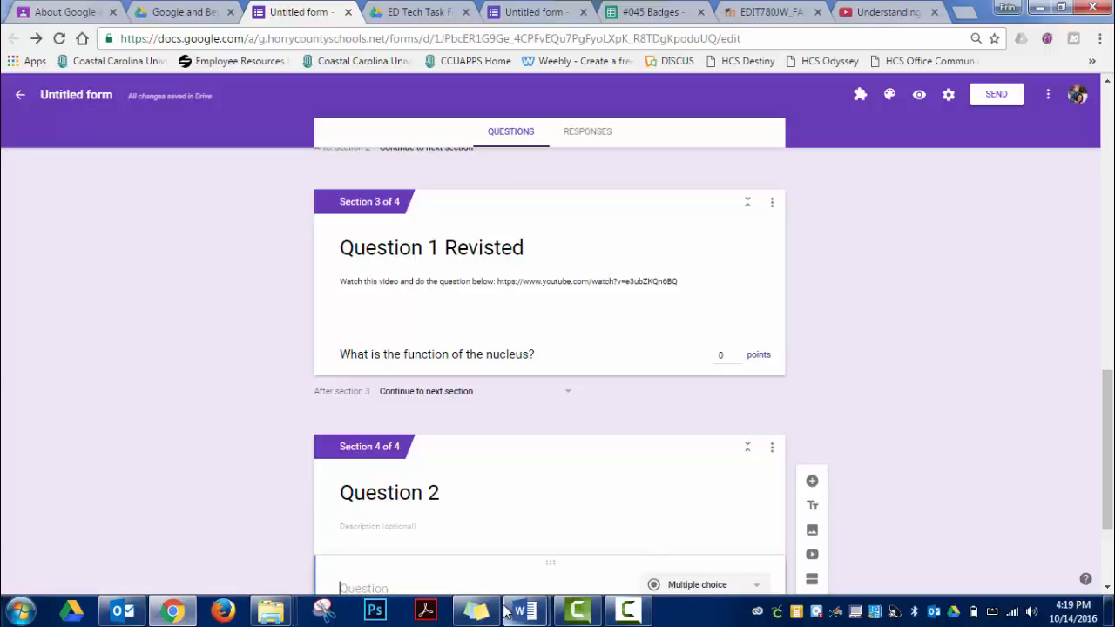
key("ctrl+v")
left_click_drag(1109, 394, 1109, 447)
Step: Copy the choices cytoplasm, cell membrane, nucleus and Vacuole from the Word document and paste them as the form question's answer options
mouse_move(545, 605)
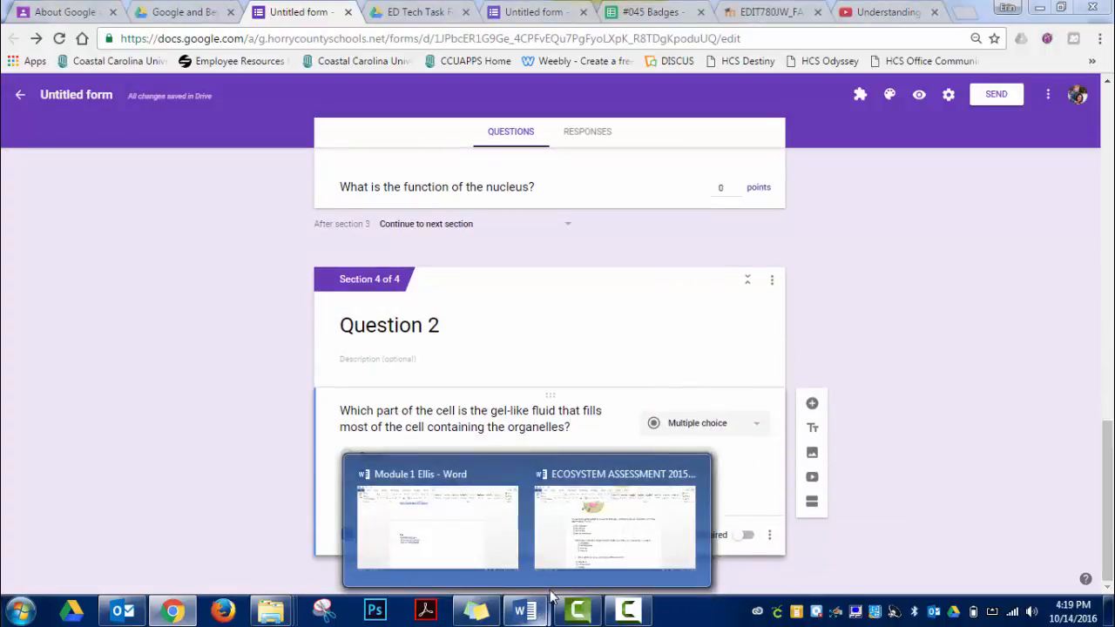
left_click(609, 527)
left_click_drag(488, 475, 331, 402)
right_click(331, 403)
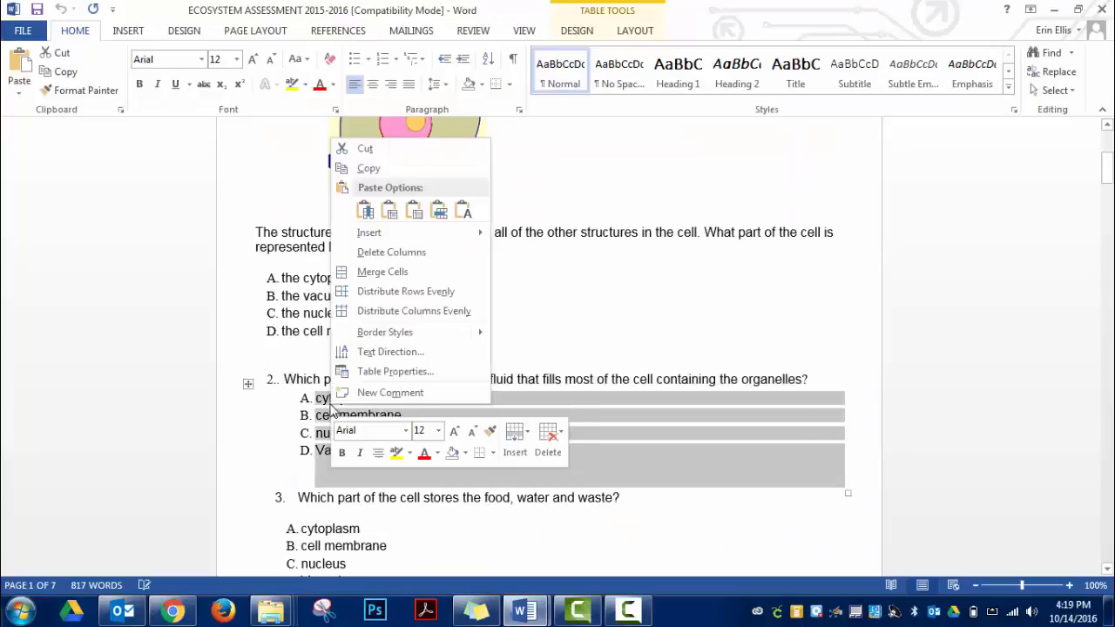
left_click(387, 172)
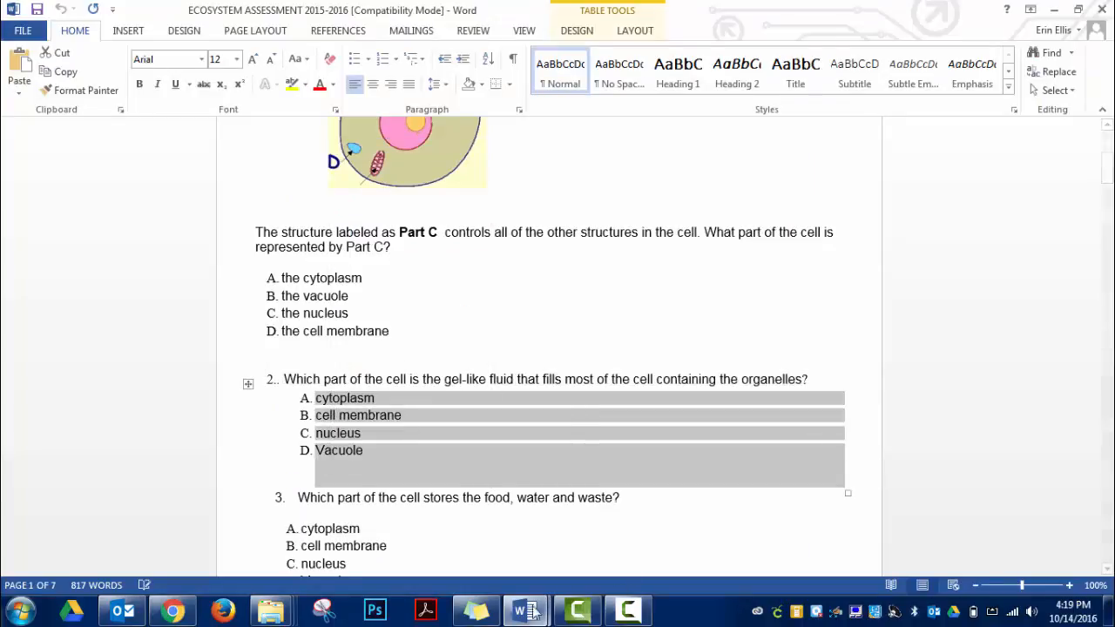
left_click(173, 611)
left_click(403, 456)
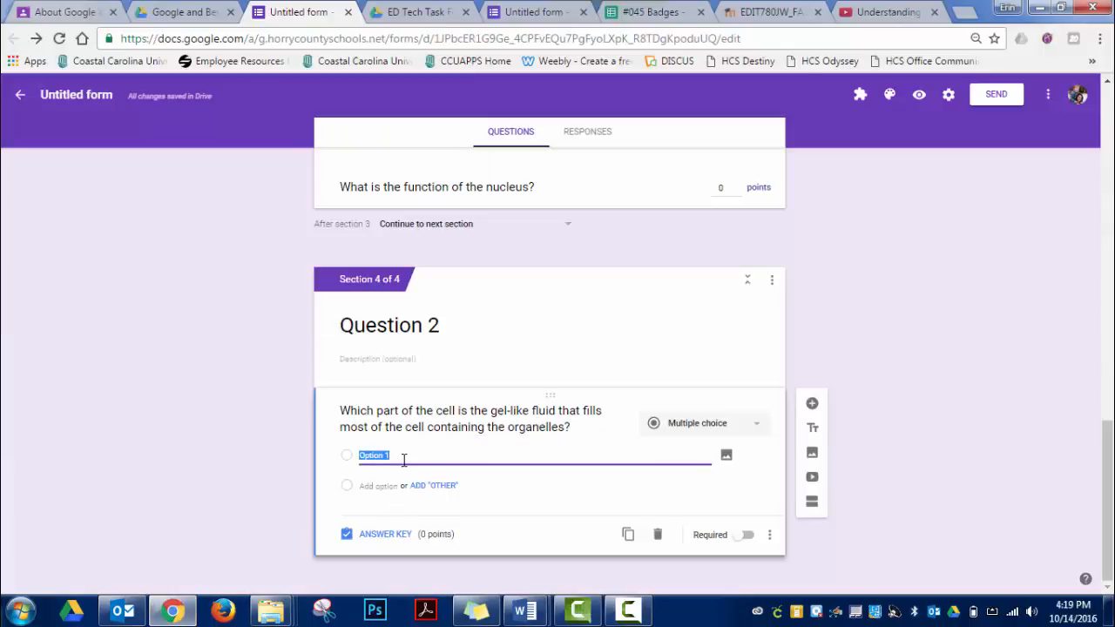
key("ctrl+v")
Step: Remove the surplus Option 5 and Option 6 from the gel-like fluid question
left_click(373, 536)
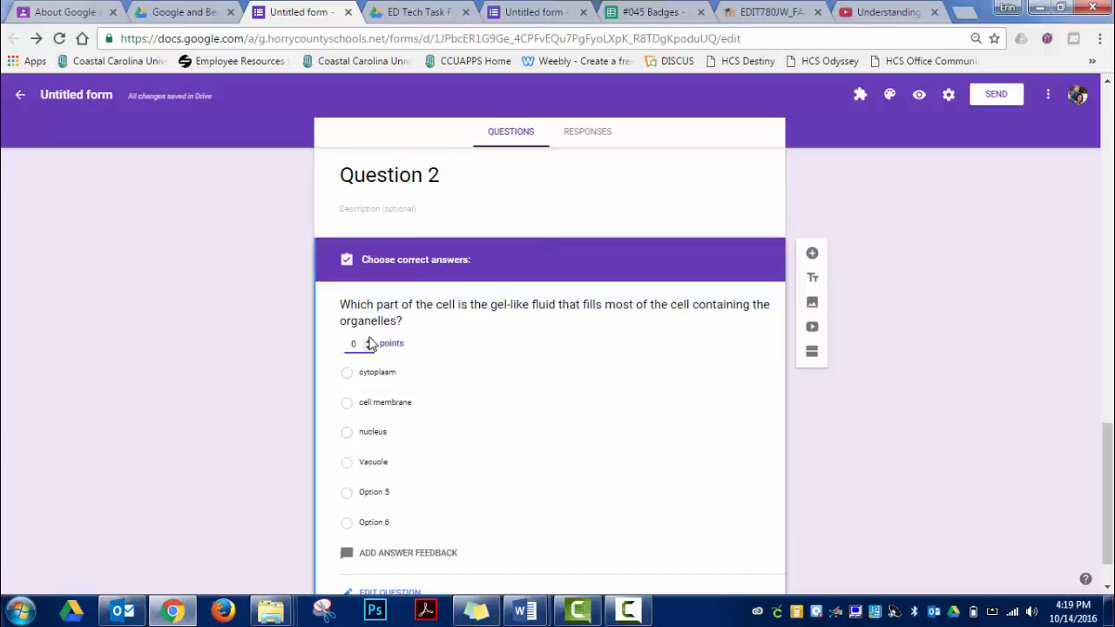
left_click(517, 503)
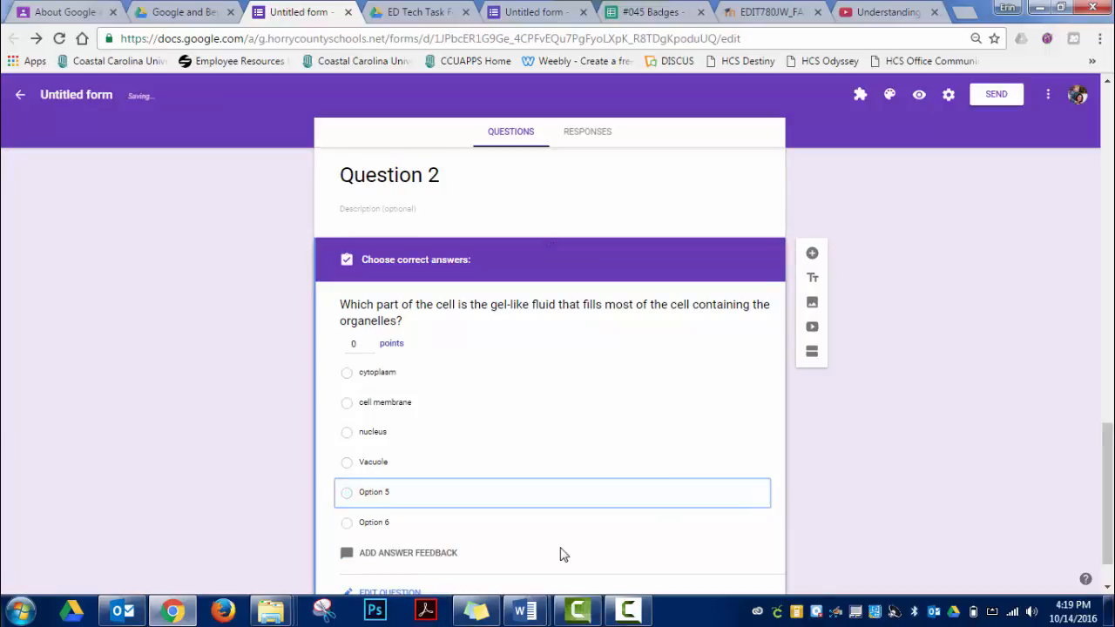
left_click(406, 591)
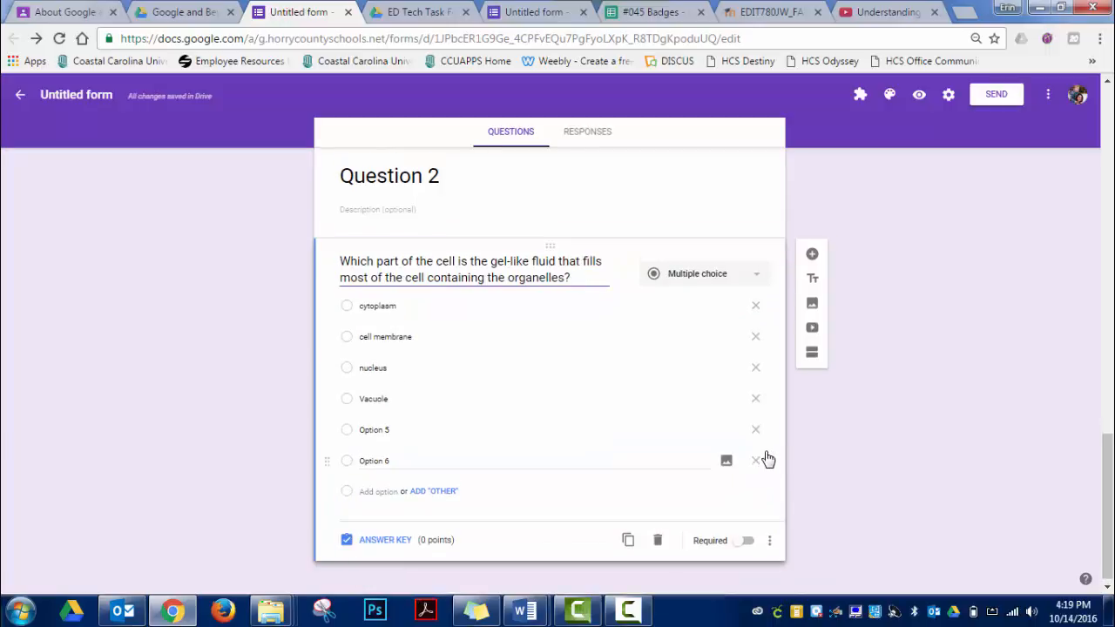
left_click(756, 460)
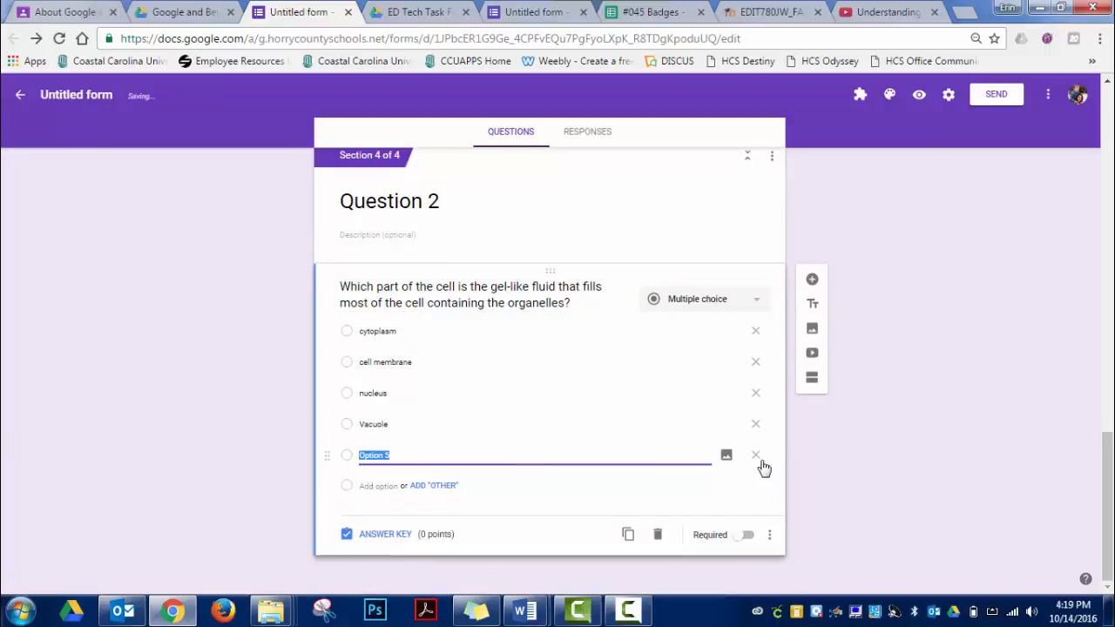
left_click(756, 458)
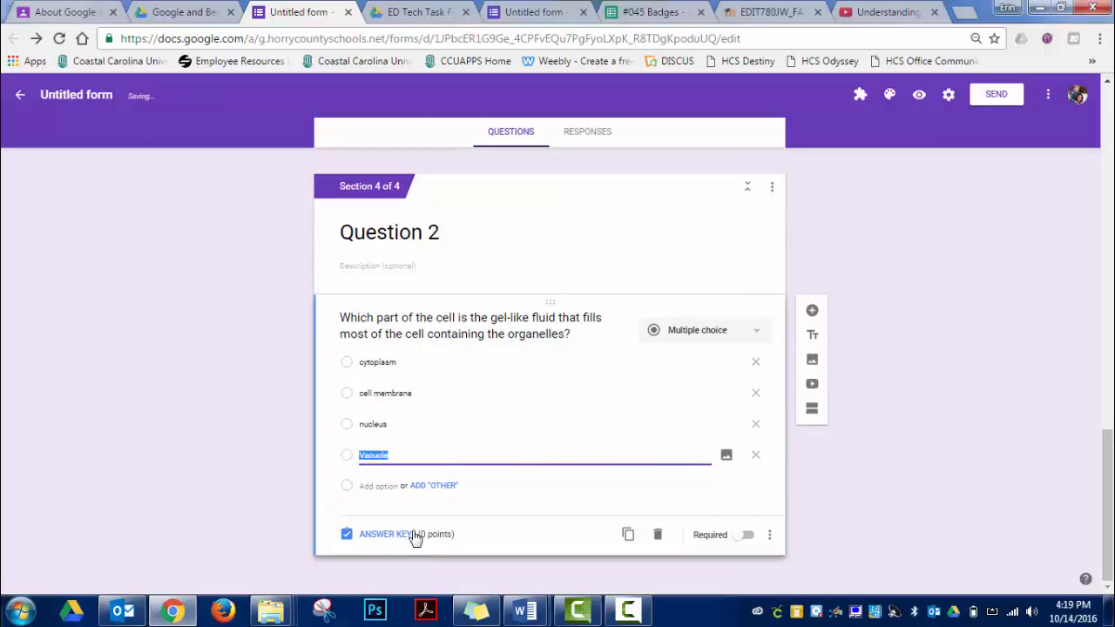
Step: Make the gel-like fluid question required and mark "cytoplasm" as its correct answer in the answer key
left_click(504, 535)
left_click(747, 534)
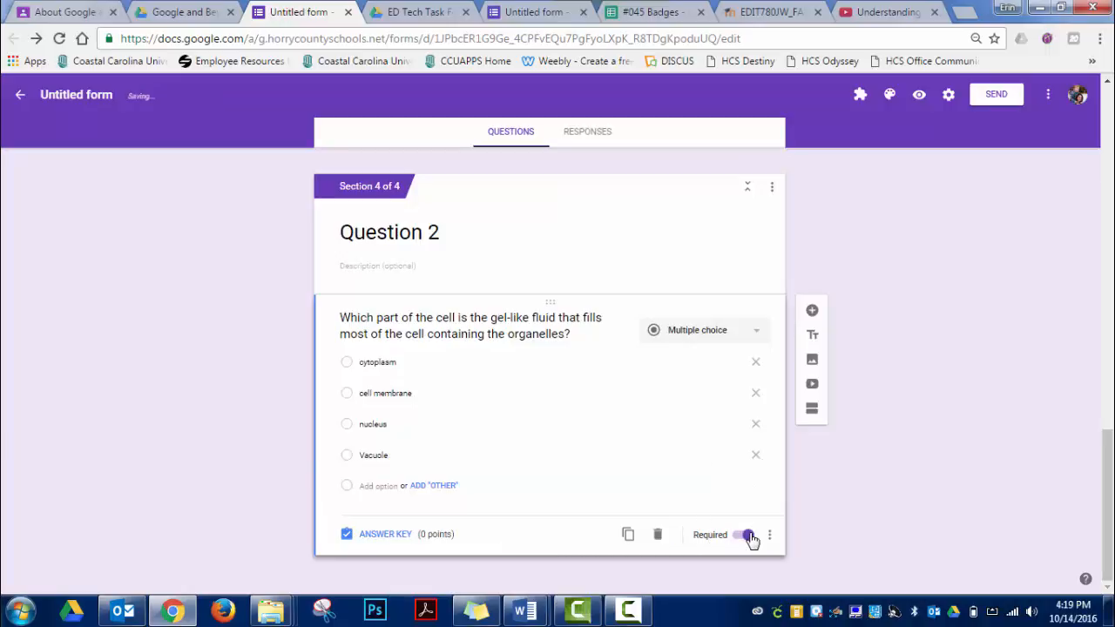
left_click(385, 534)
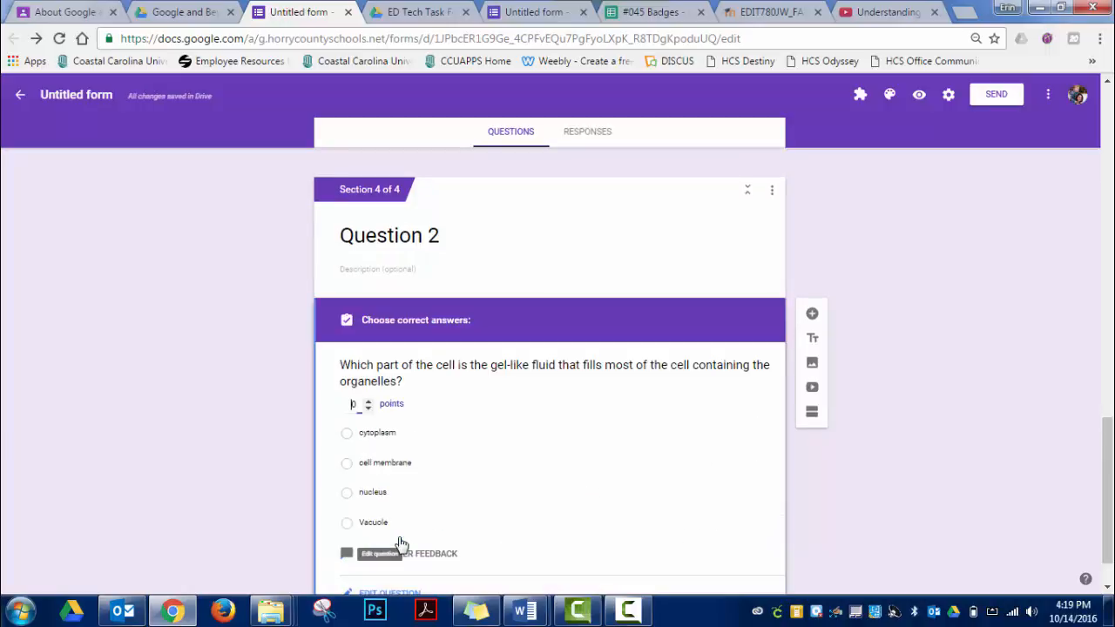
left_click(348, 433)
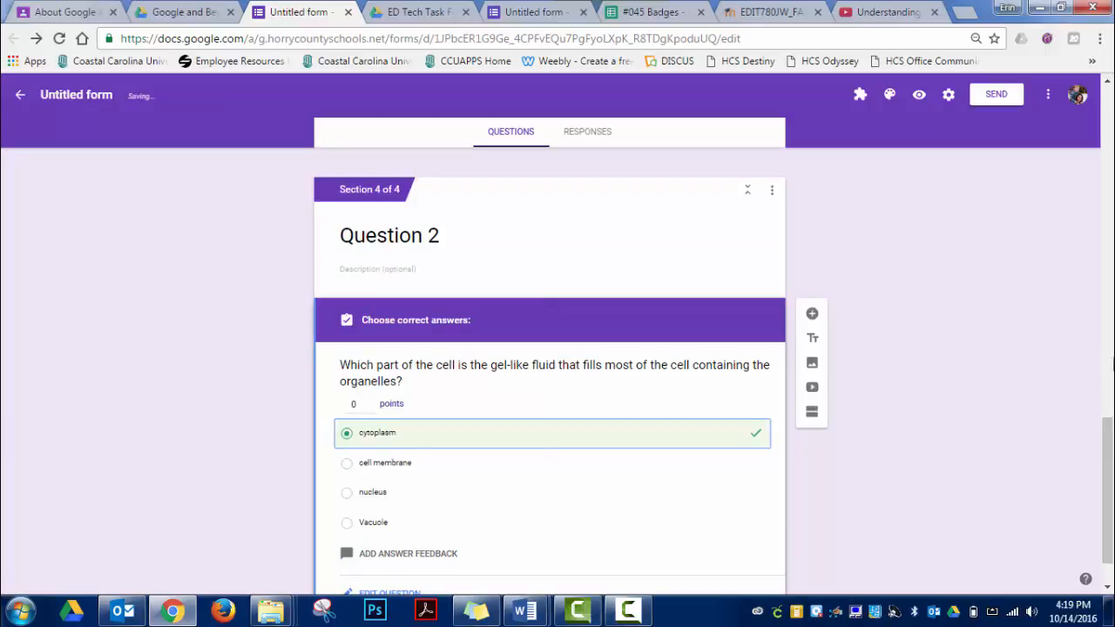
scroll(767, 497, "down", 1)
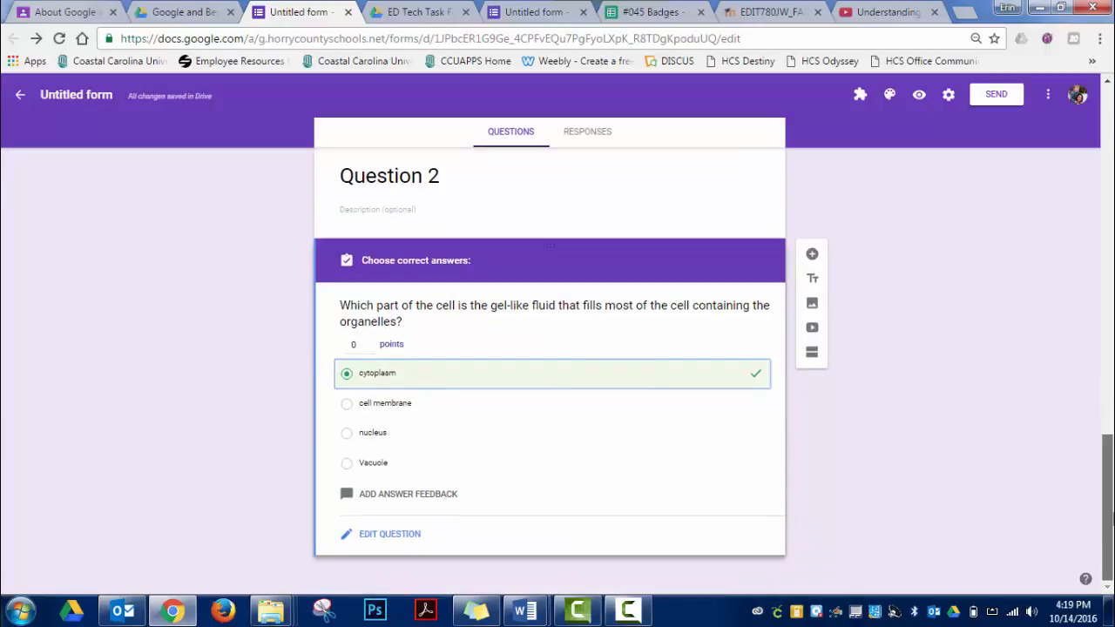
left_click(416, 540)
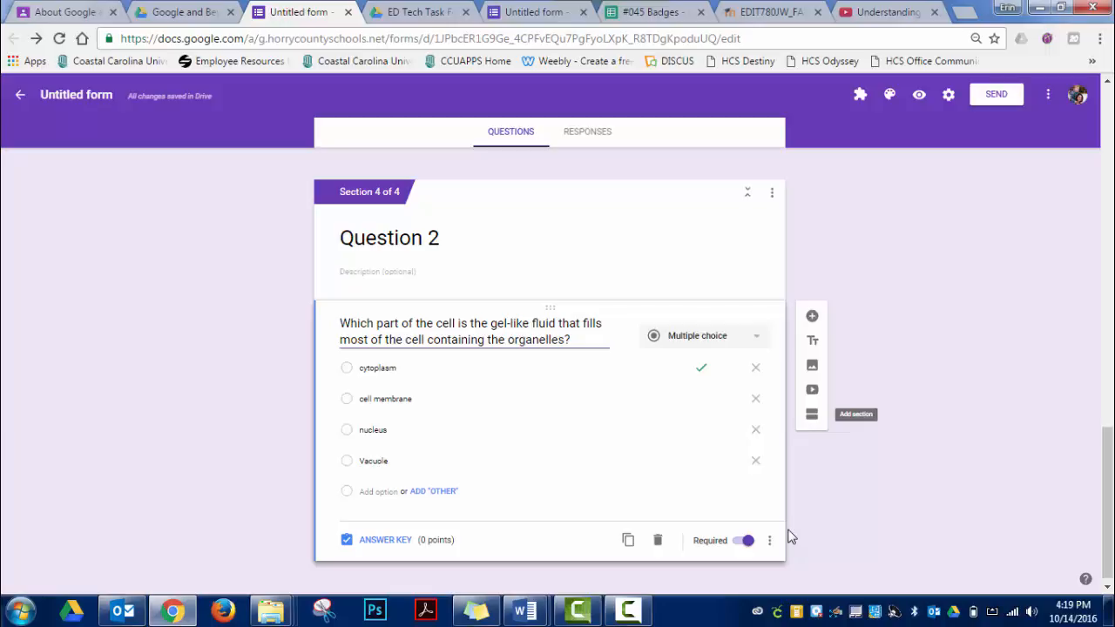
Step: Add a new section after Question 2 and title it "Question 2 Revisited"
left_click(813, 418)
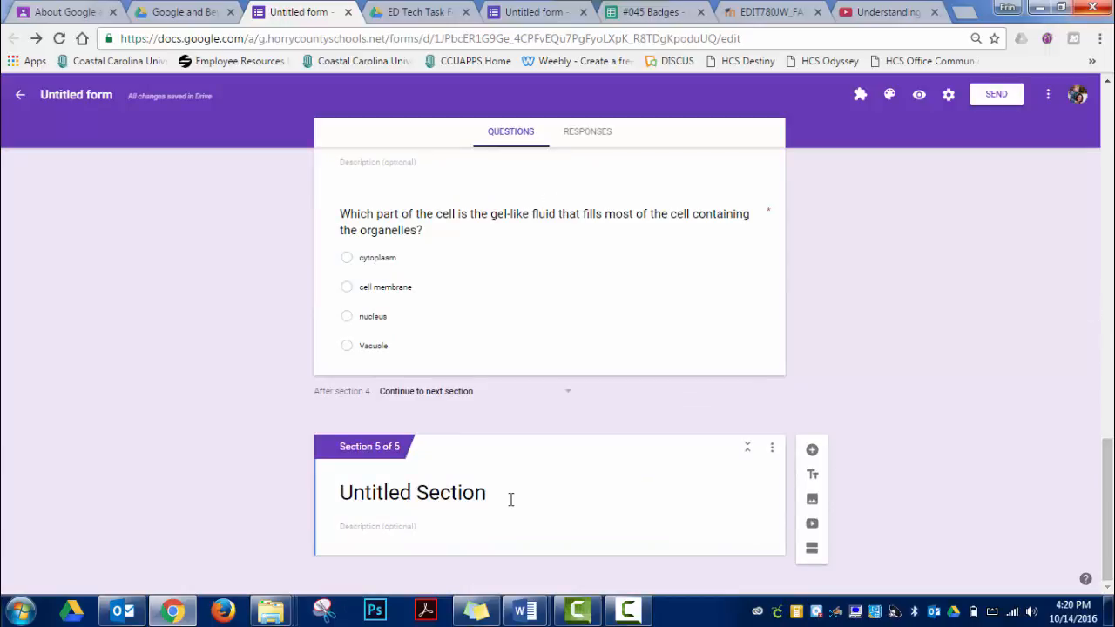
left_click(510, 499)
type("Quesrtion")
key("BackSpace")
key("BackSpace")
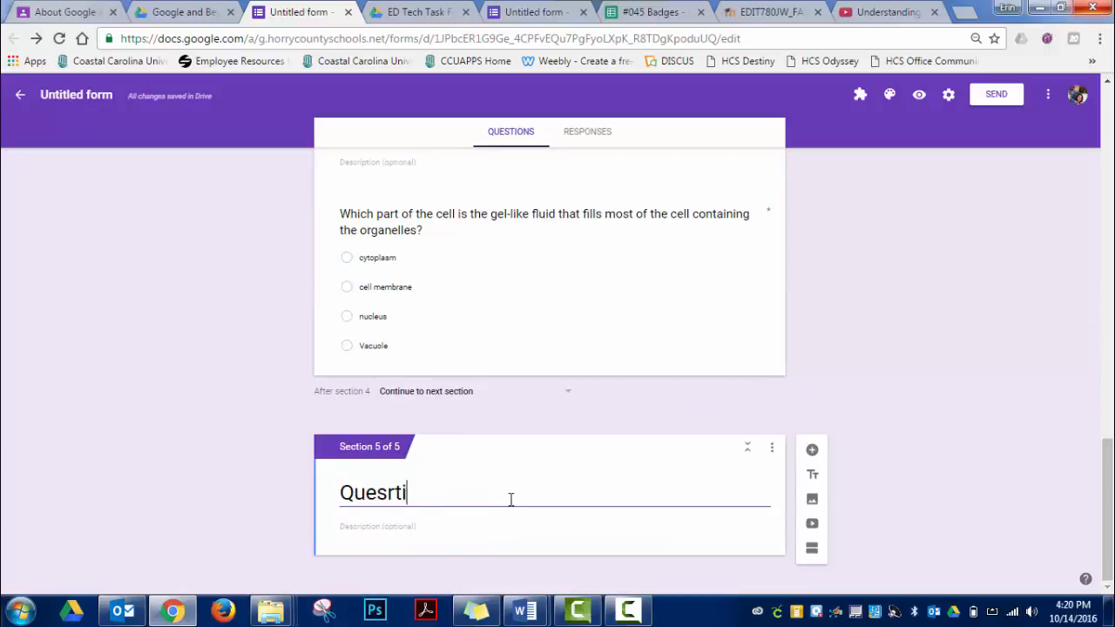
key("BackSpace")
key("BackSpace")
key("BackSpace")
type("tion 2 Revisited")
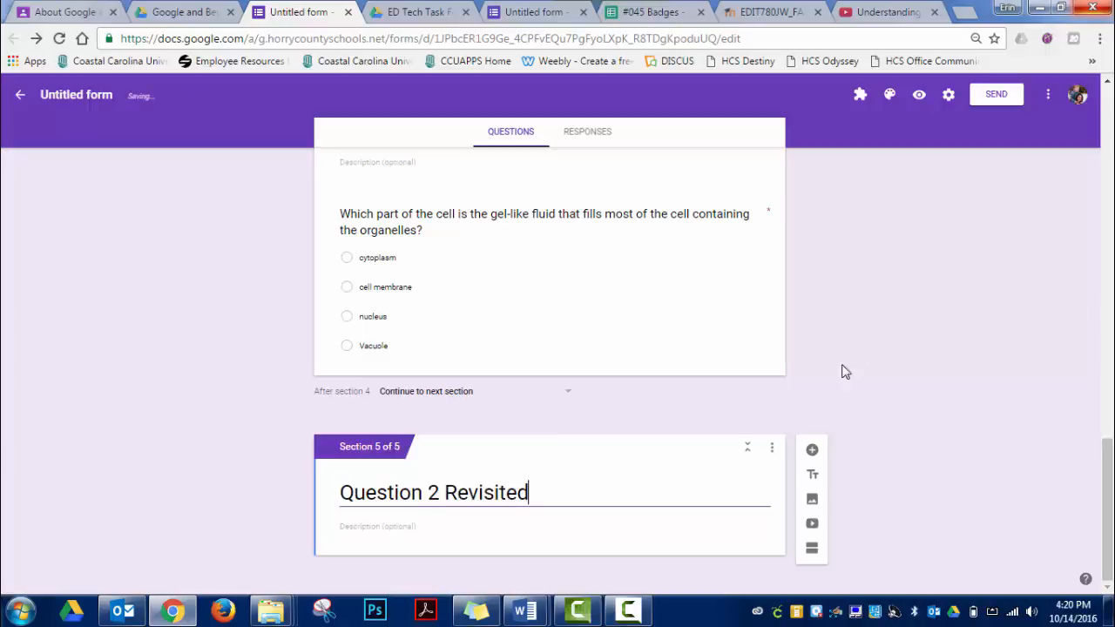
Step: Describe the "Question 2 Revisited" section as "The information you gave was not correct. Which part of the cell is like jelly??"
left_click(496, 533)
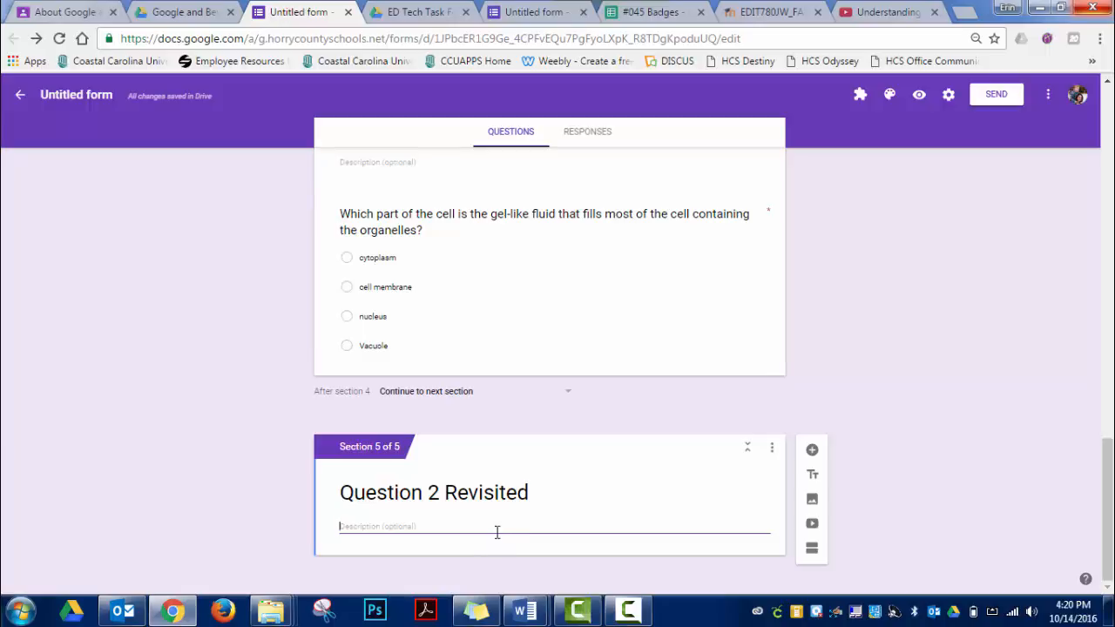
type("The")
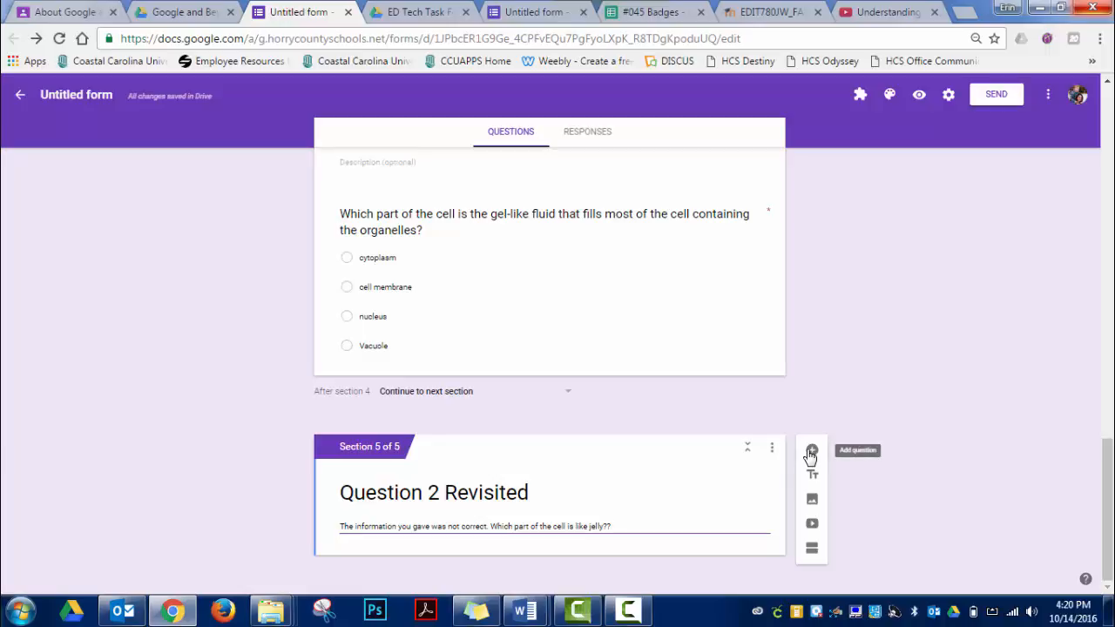
Step: Branch the gel-like fluid question by answer, sending cell membrane, nucleus and Vacuole to section 5 (Question 2 Revisited) and cytoplasm to Submit form
left_click(730, 350)
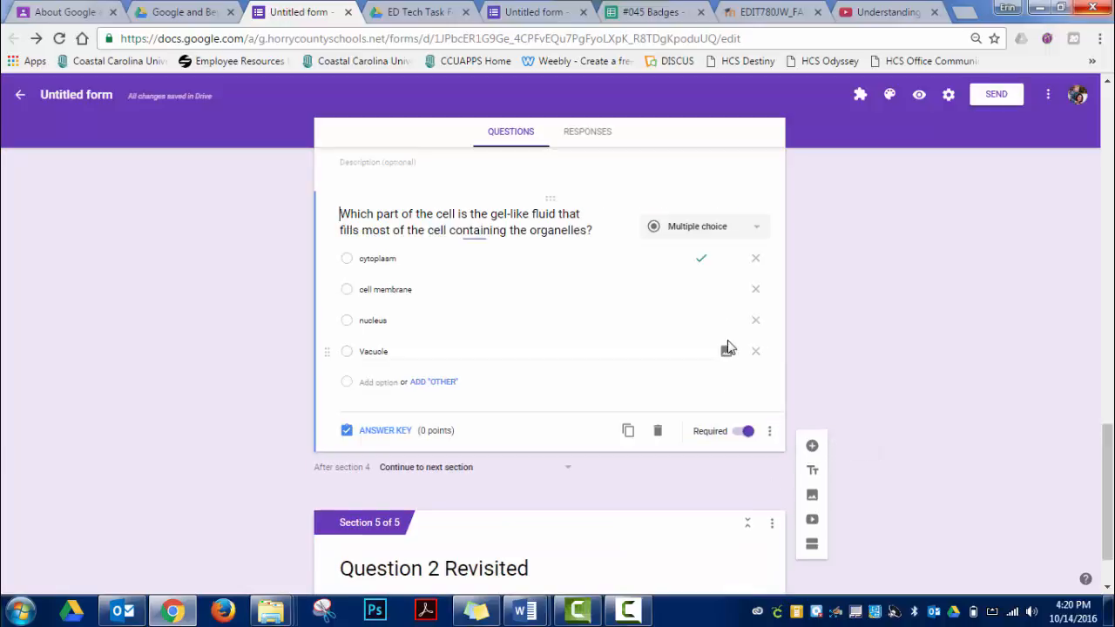
left_click(771, 433)
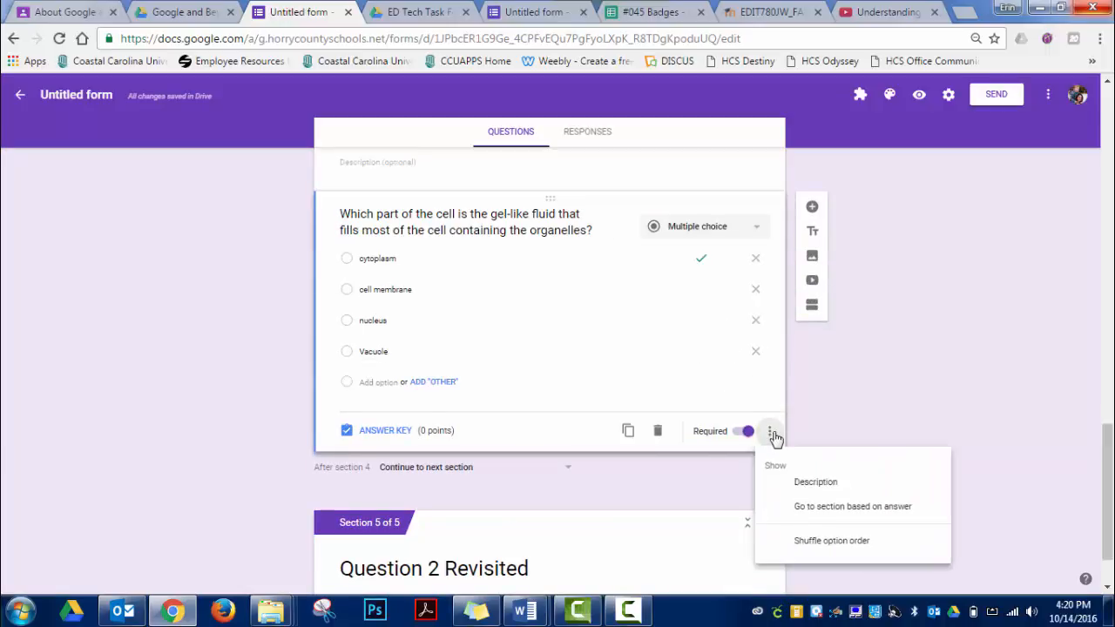
left_click(819, 508)
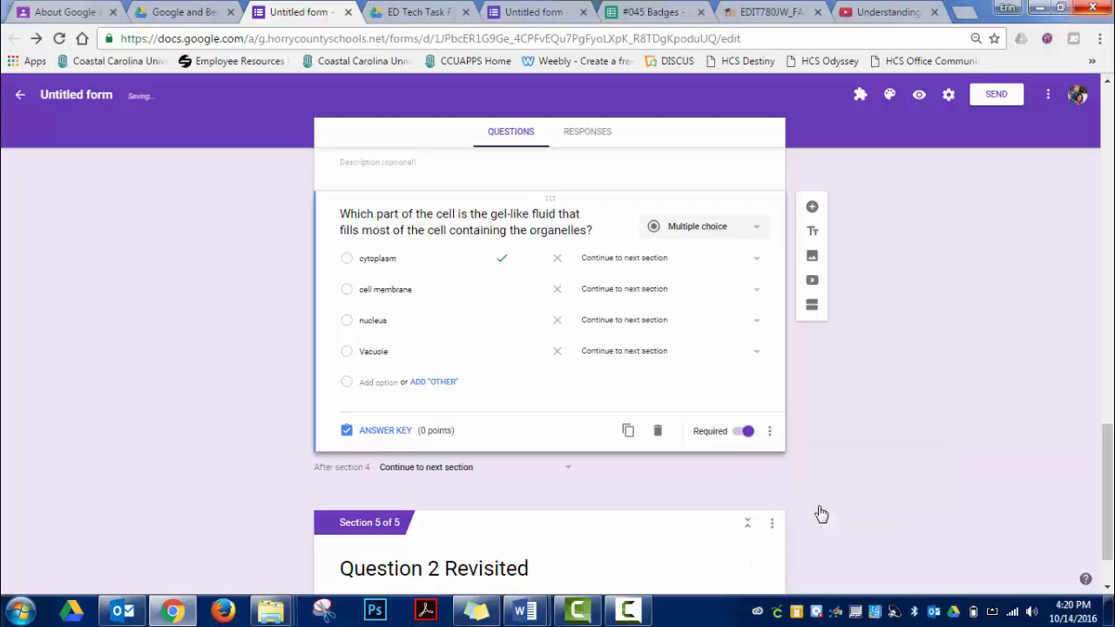
left_click(764, 295)
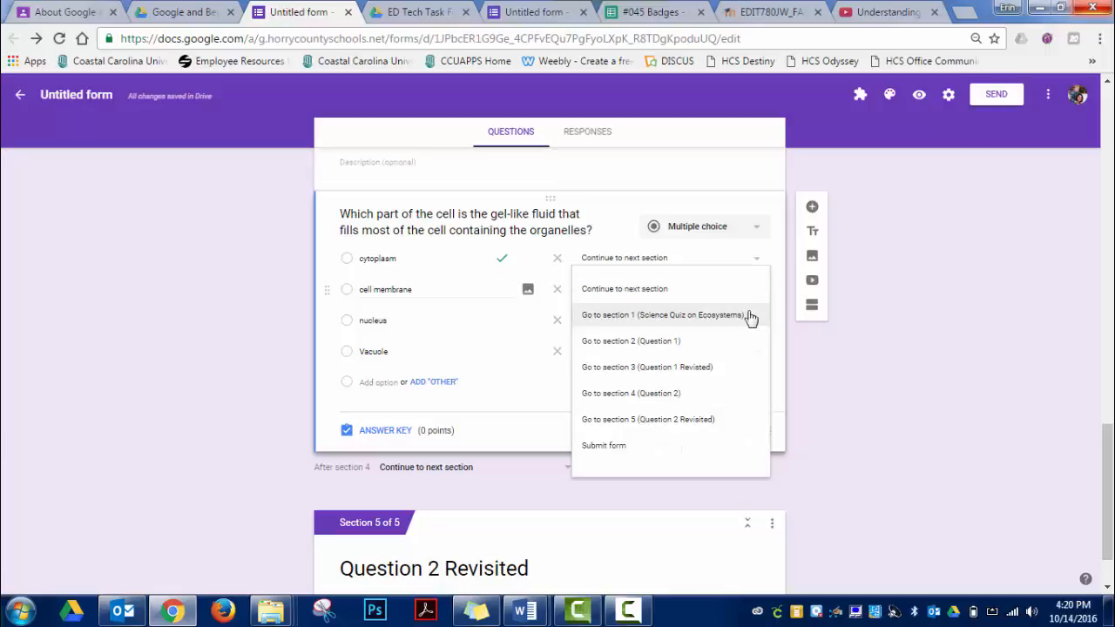
left_click(725, 426)
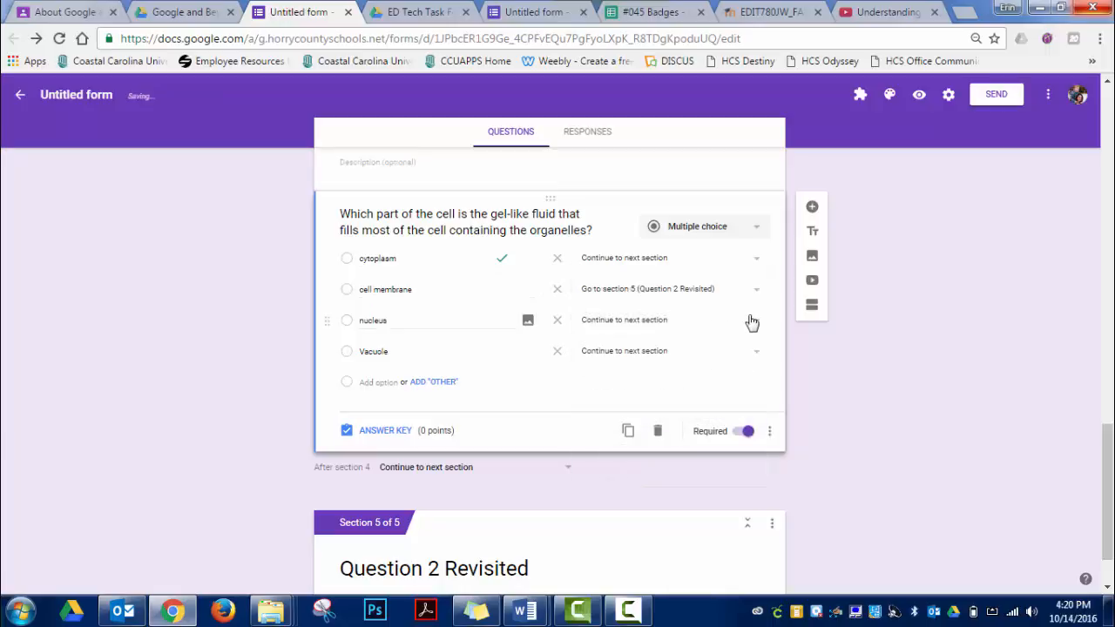
left_click(756, 324)
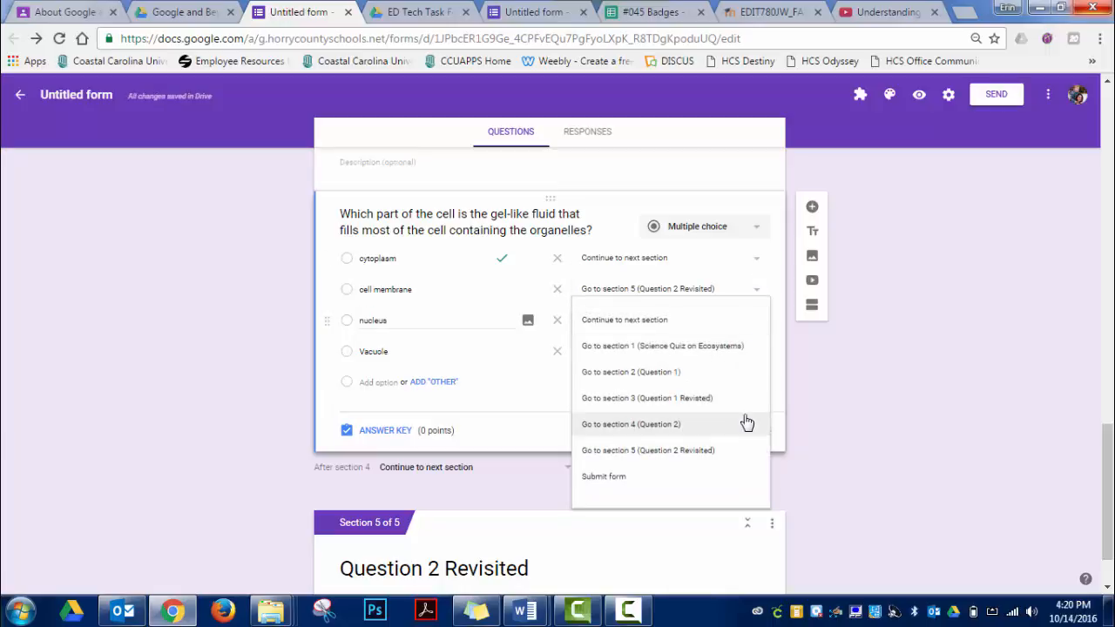
left_click(738, 452)
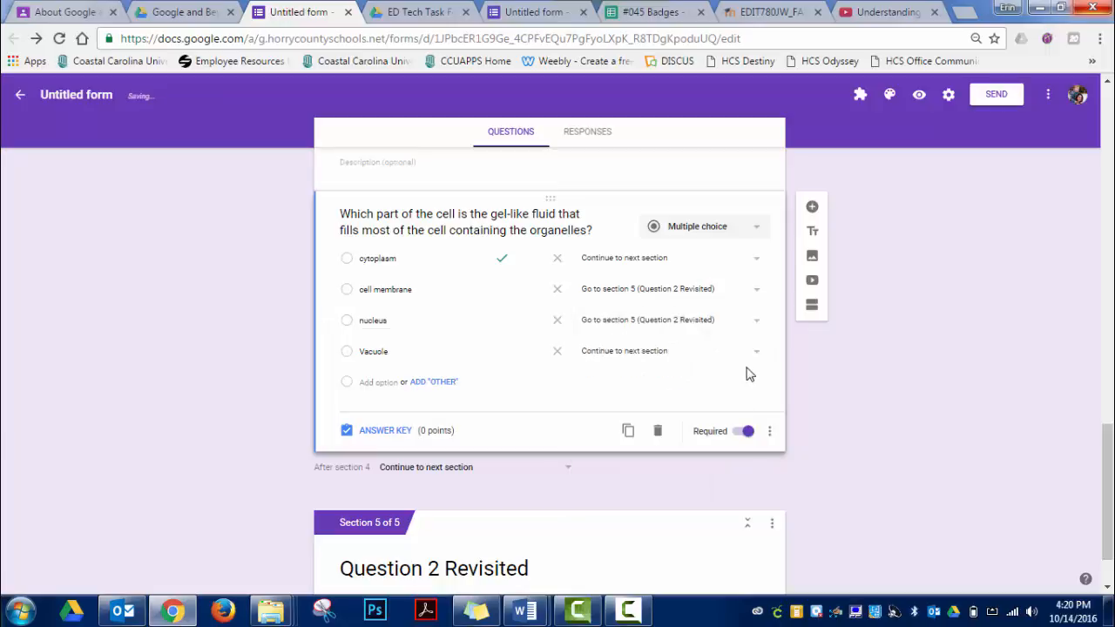
left_click(751, 357)
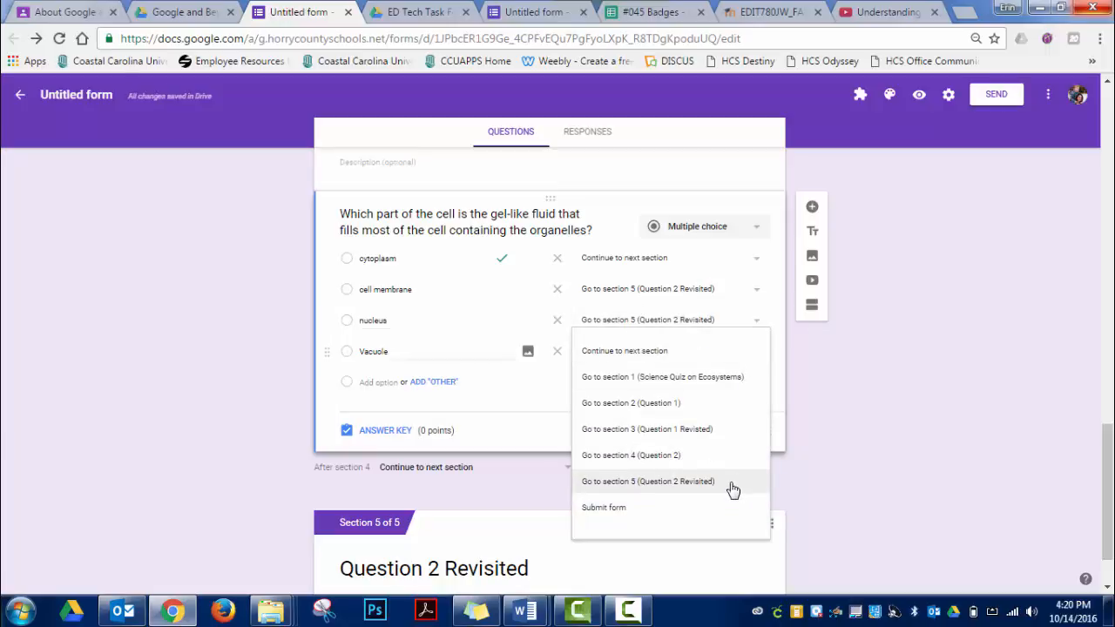
left_click(735, 481)
left_click_drag(1107, 493, 1108, 513)
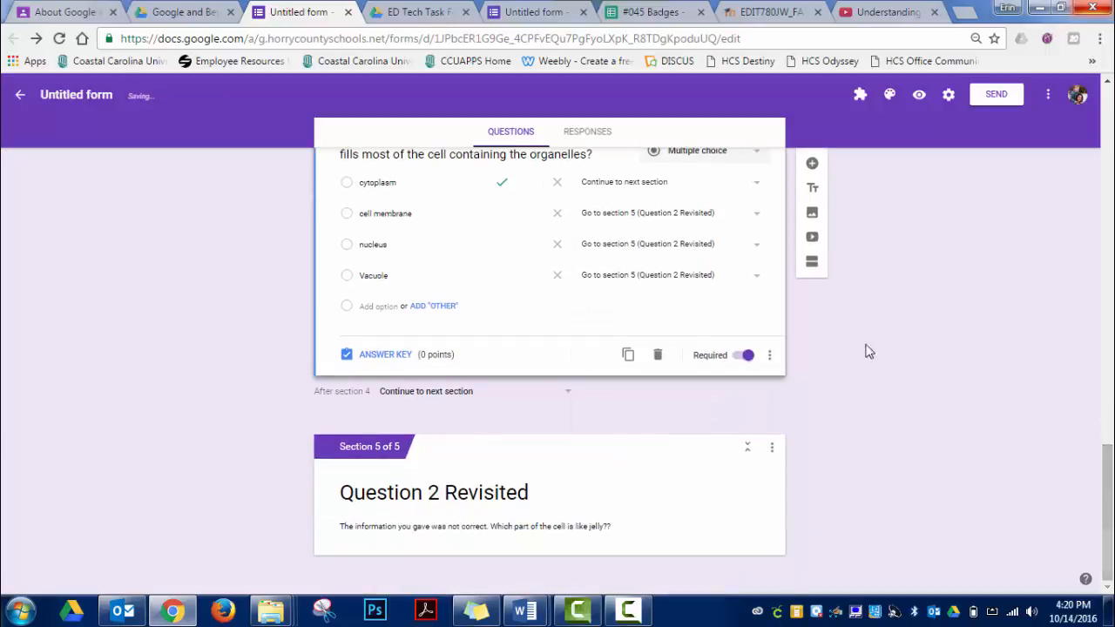
left_click(754, 192)
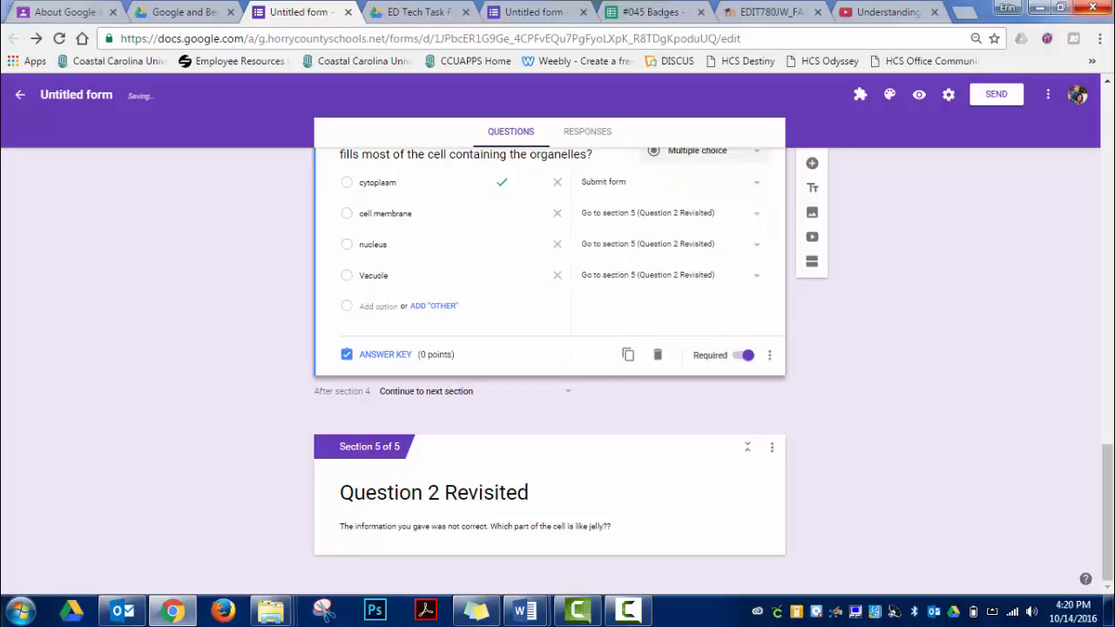
Step: View the form's shareable link among the sending options, select it, and close the options without sending
left_click_drag(1105, 492, 1102, 155)
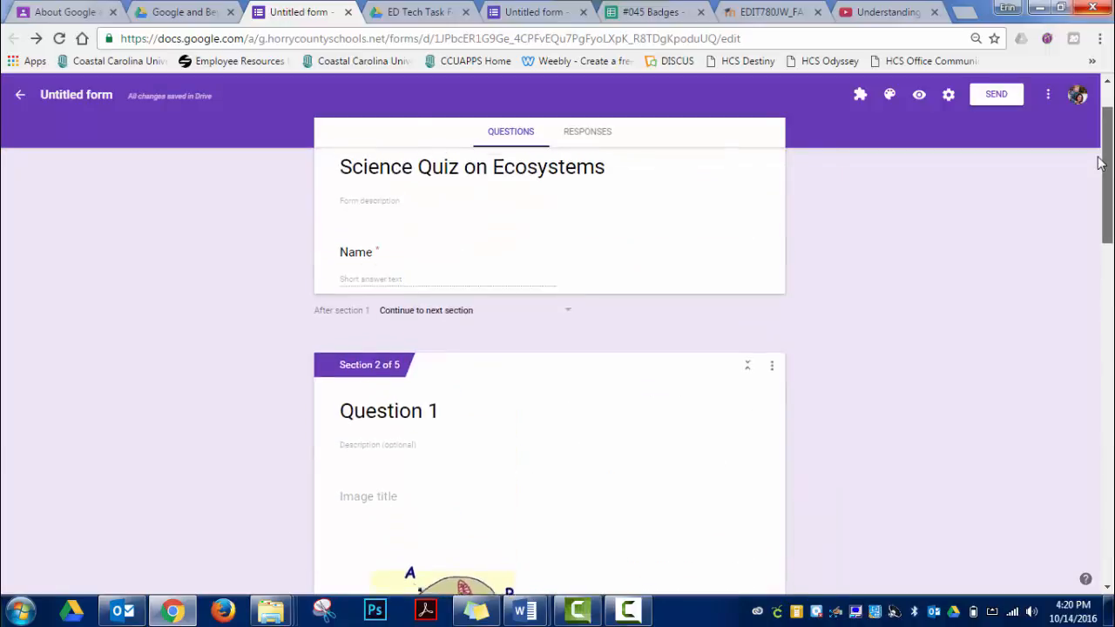
left_click(1007, 106)
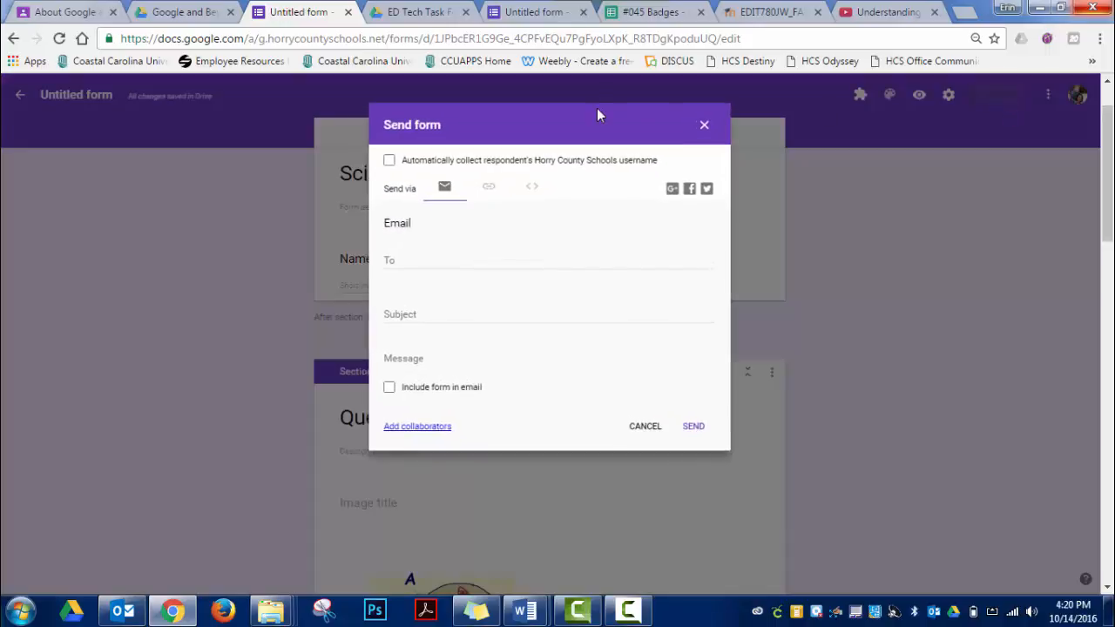
left_click(486, 193)
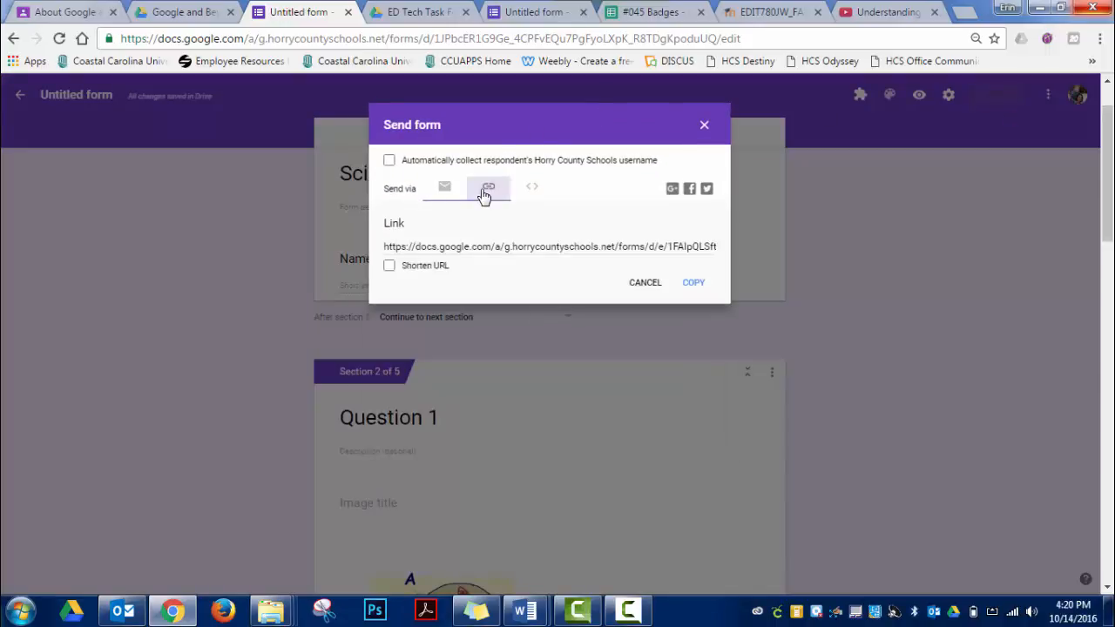
left_click(516, 248)
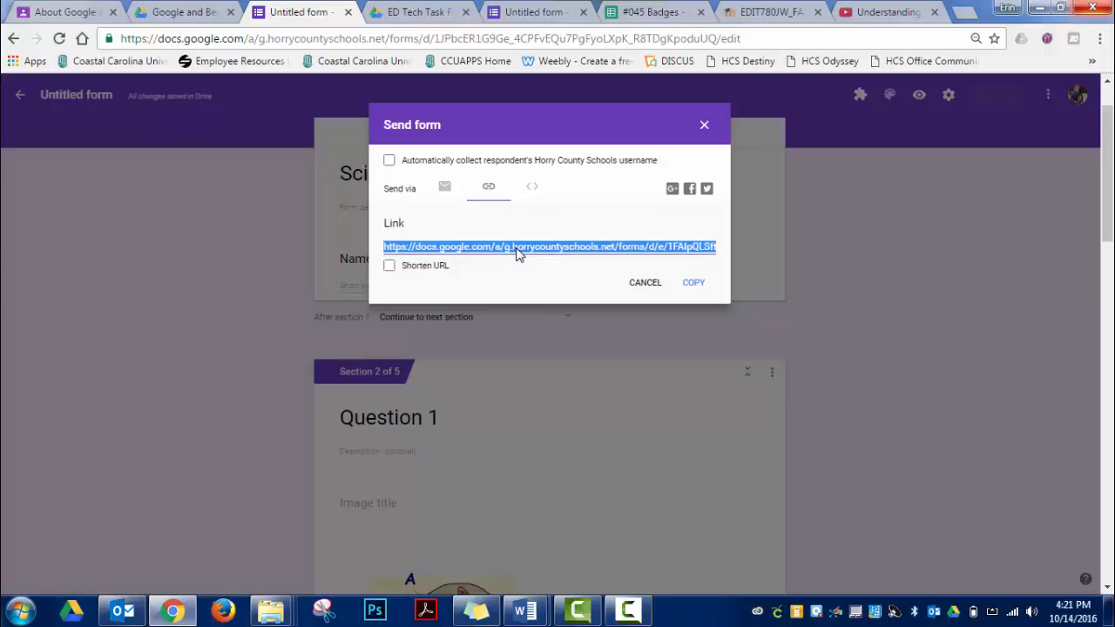
left_click(704, 124)
Step: Open the respondent preview of the Science Quiz on Ecosystems and begin the required Name answer
left_click(919, 95)
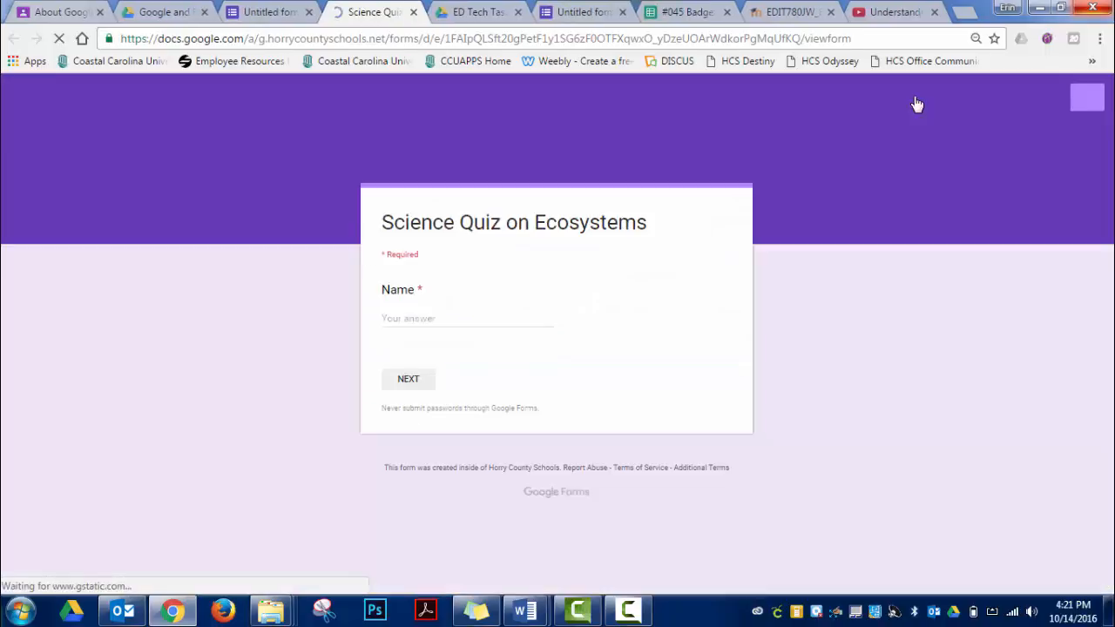
left_click(511, 317)
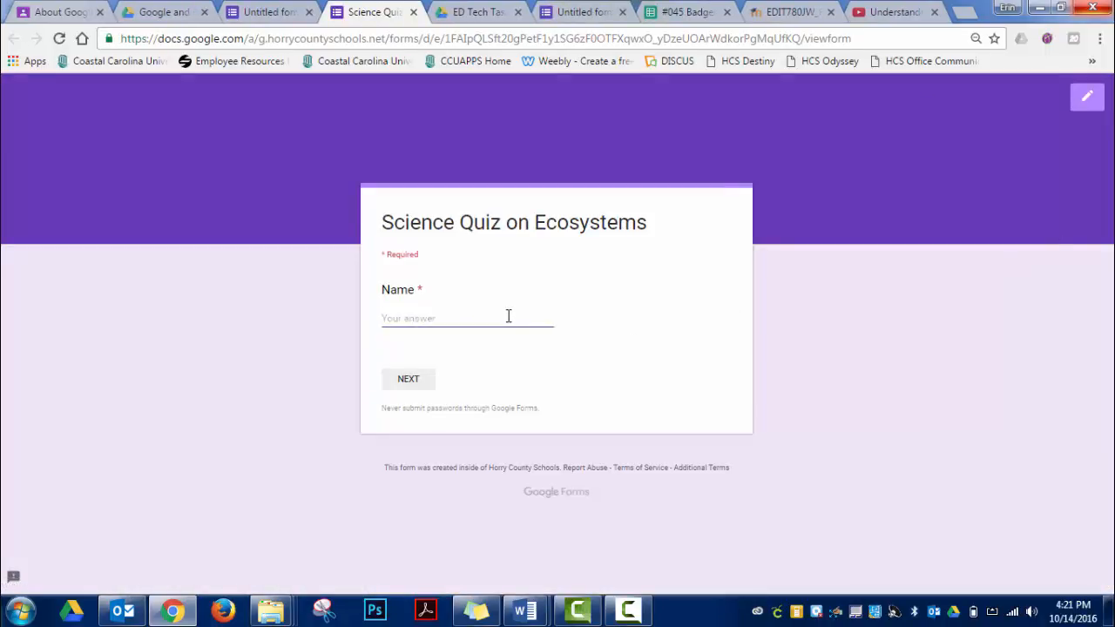